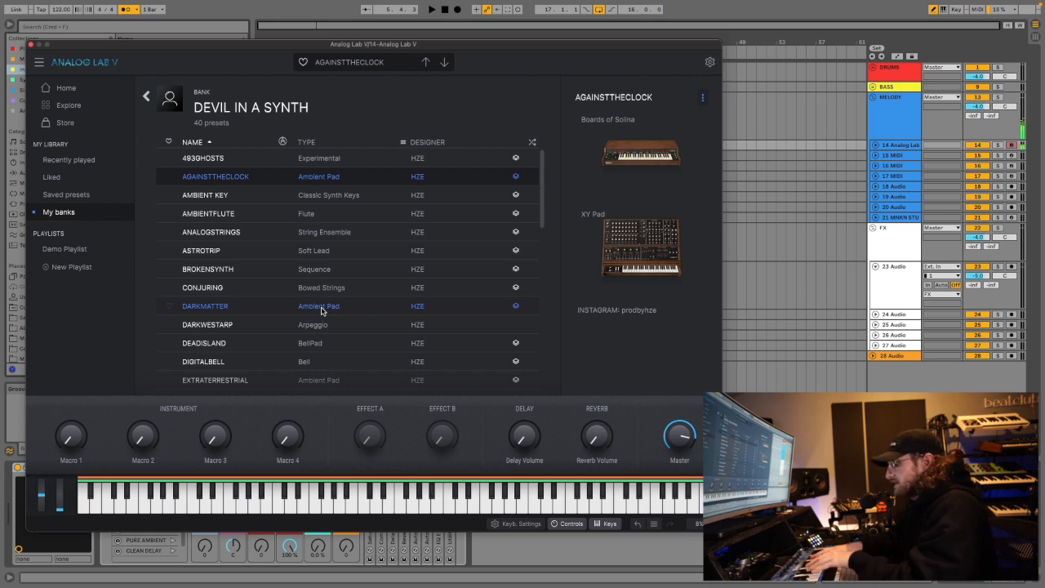
Close the Analog Lab V window, open the recorded MIDI clip on the Analog Lab track and play it back.
left_click(29, 45)
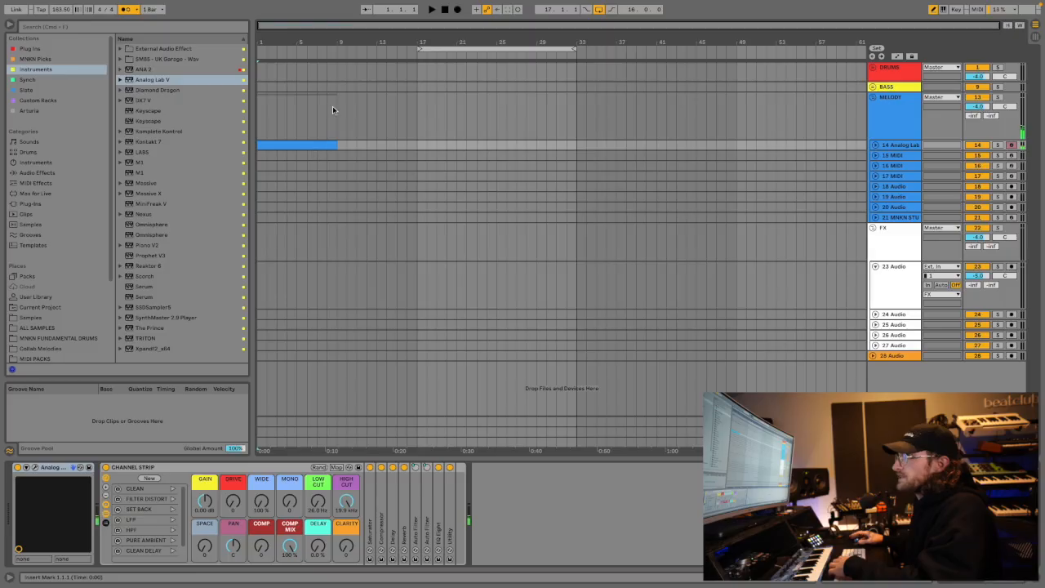
left_click_drag(268, 38, 269, 74)
left_click(296, 144)
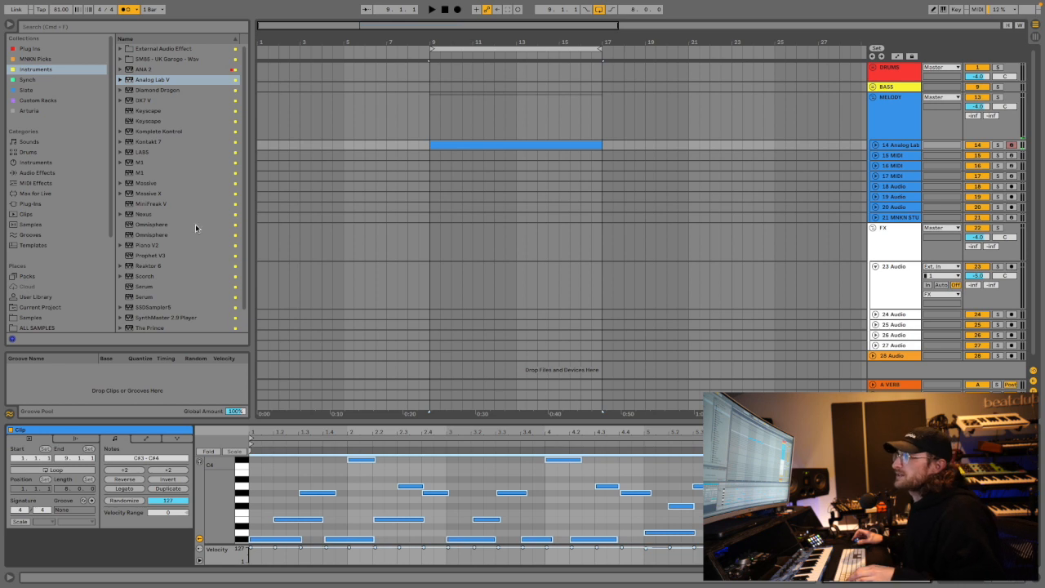
key("space")
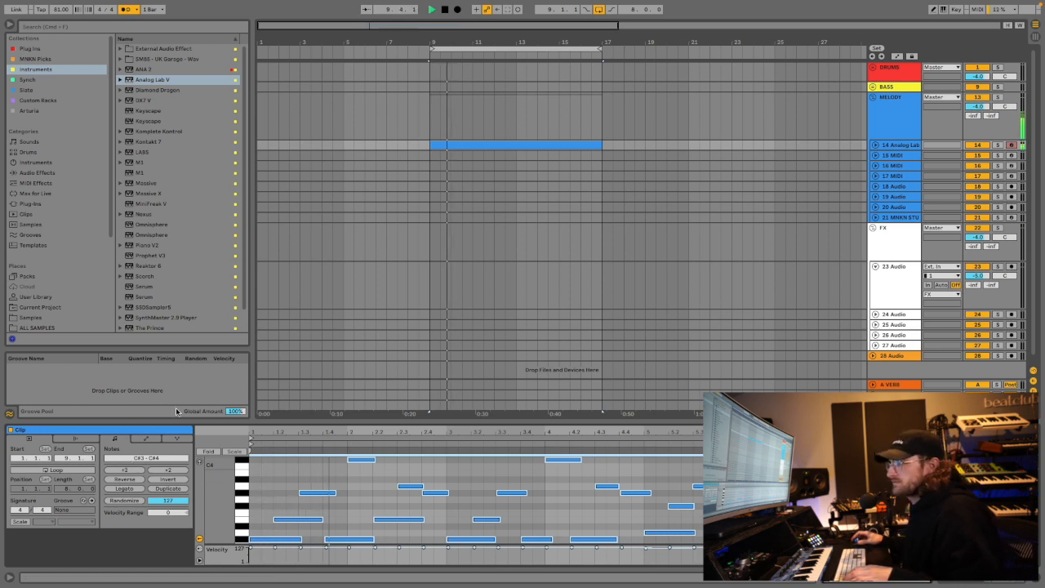
Halve the duration of the MIDI clip's notes, shorten the clip to four bars and play it back.
left_click(128, 469)
key("space")
key("space")
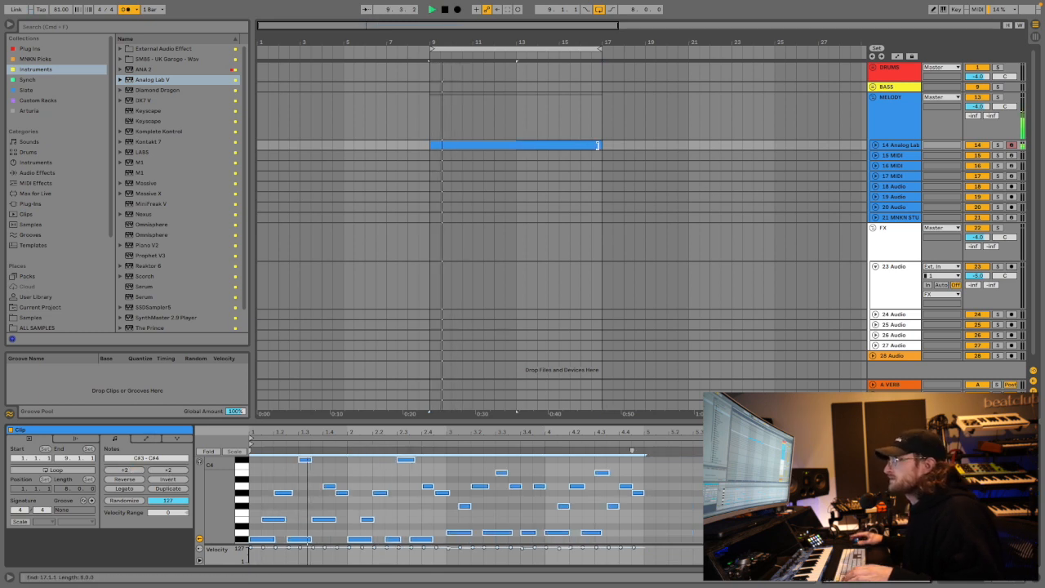
left_click_drag(600, 145, 511, 145)
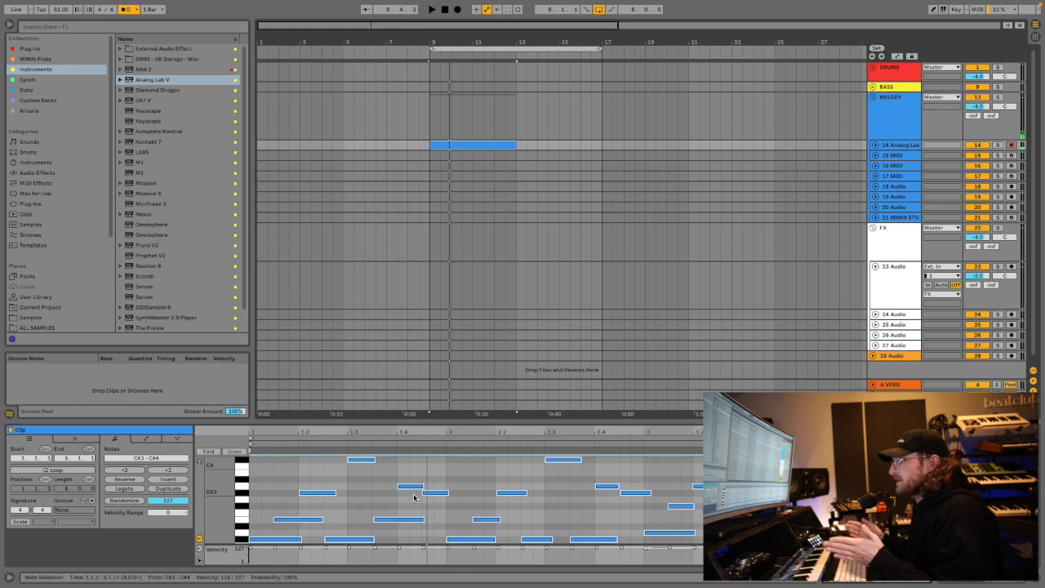
left_click(467, 476)
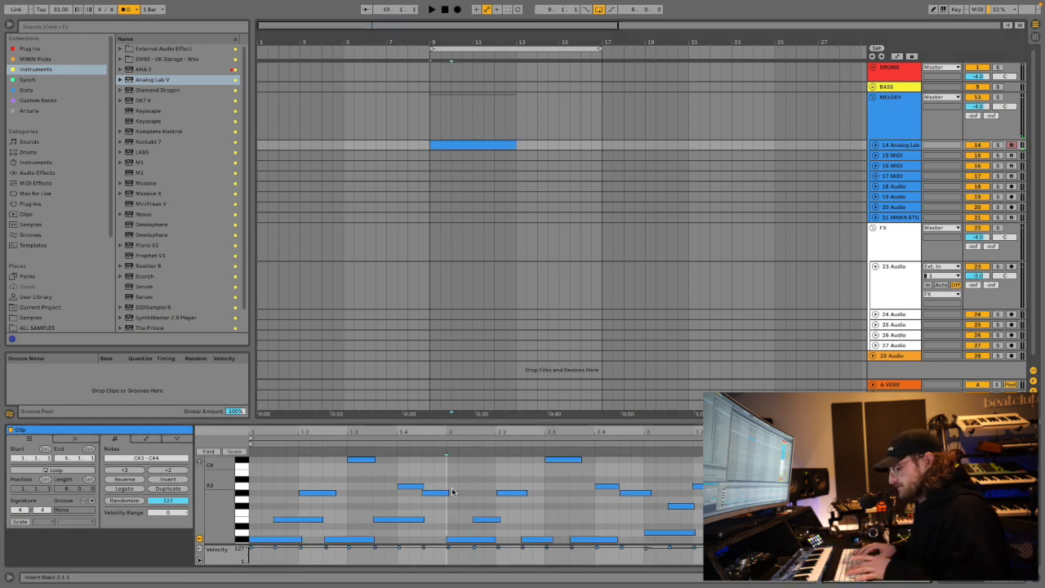
key("space")
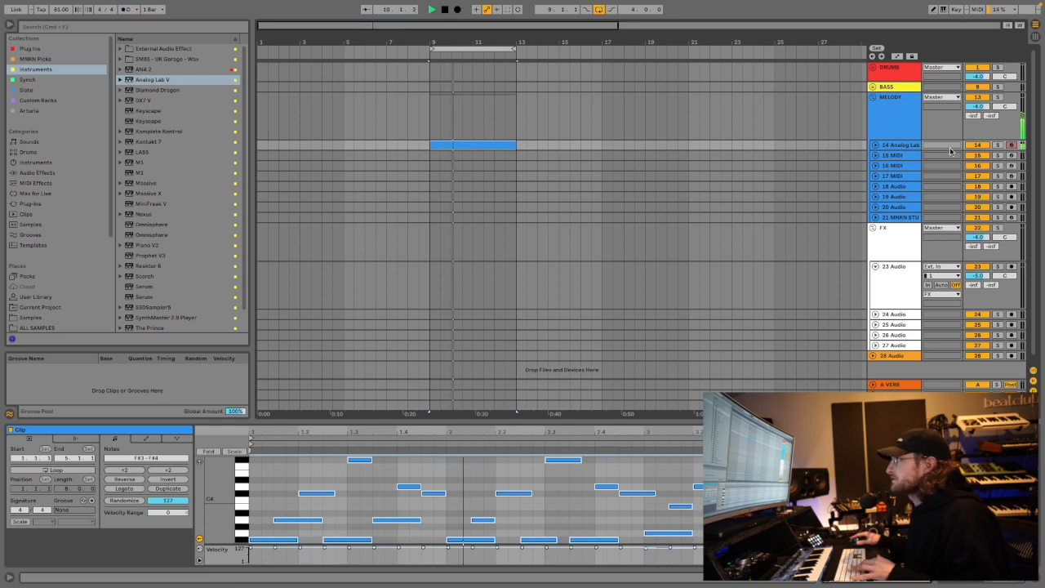
Freeze the Analog Lab track and copy its frozen clip onto a new audio track below.
right_click(906, 147)
left_click(946, 211)
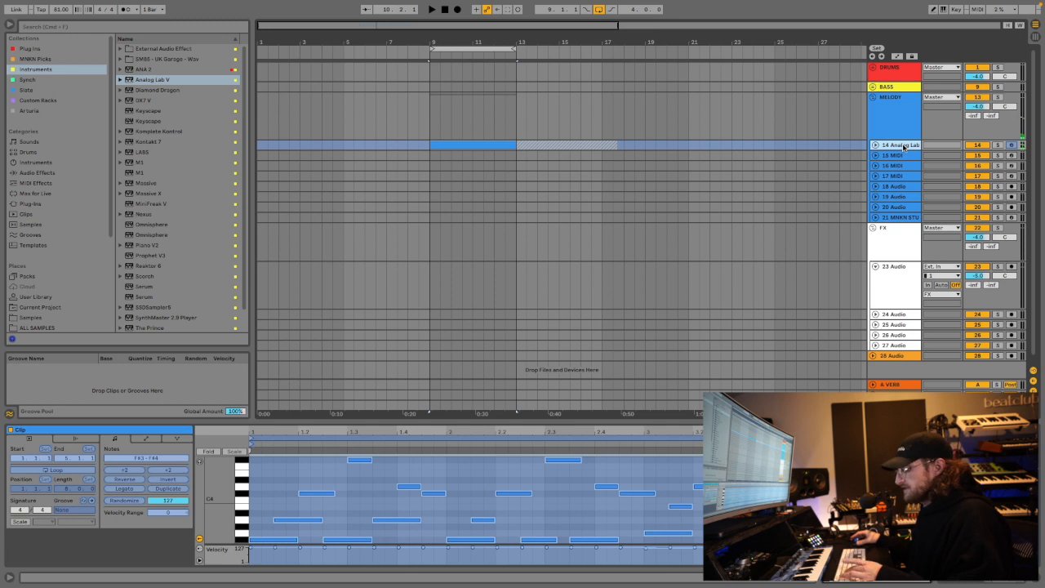
key("super+t")
left_click_drag(475, 145, 476, 154)
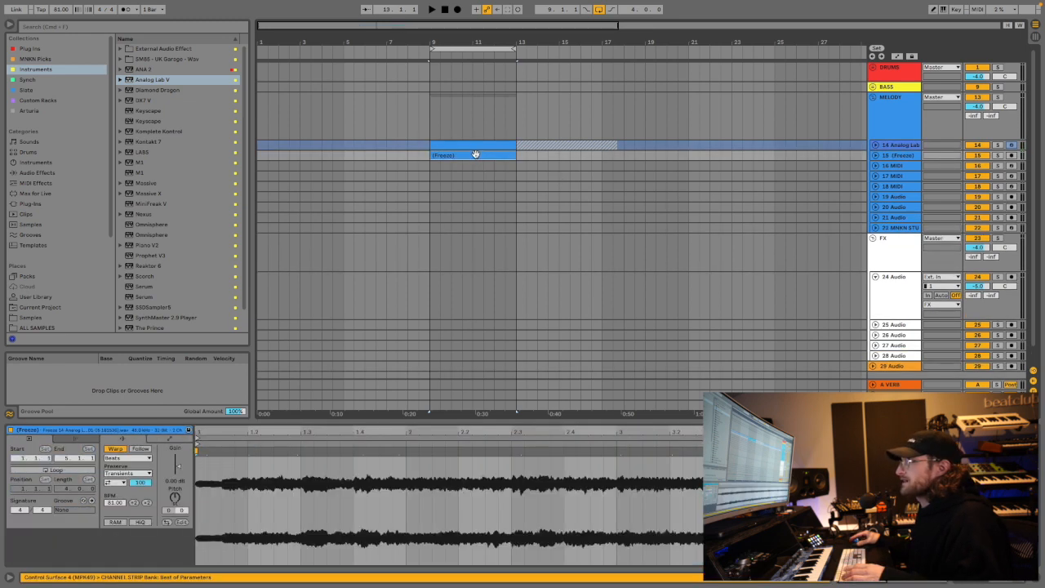
Unfreeze the Analog Lab track and clear the MIDI clip from bars 9 to 13.
right_click(909, 147)
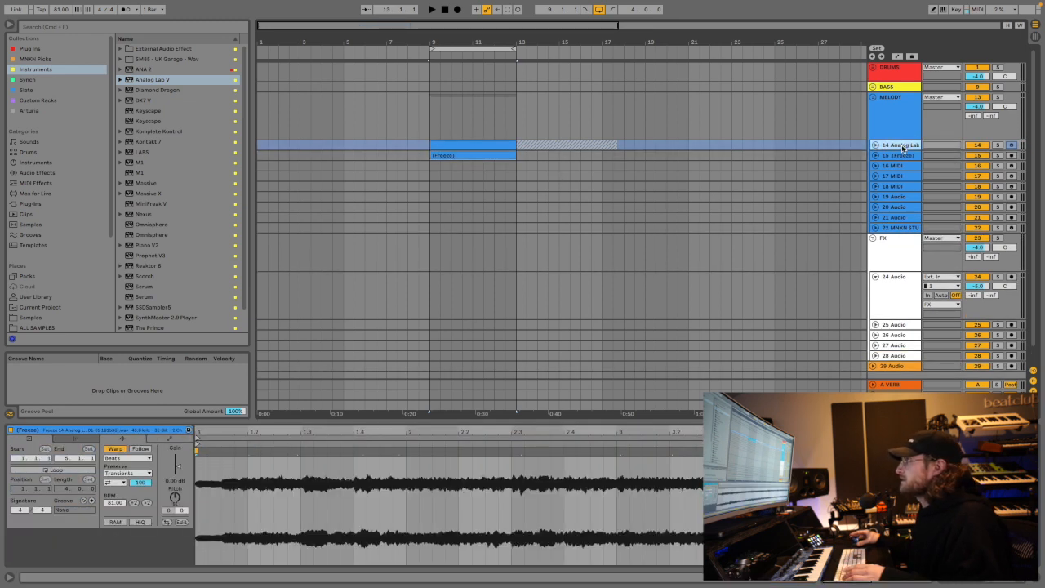
left_click(929, 210)
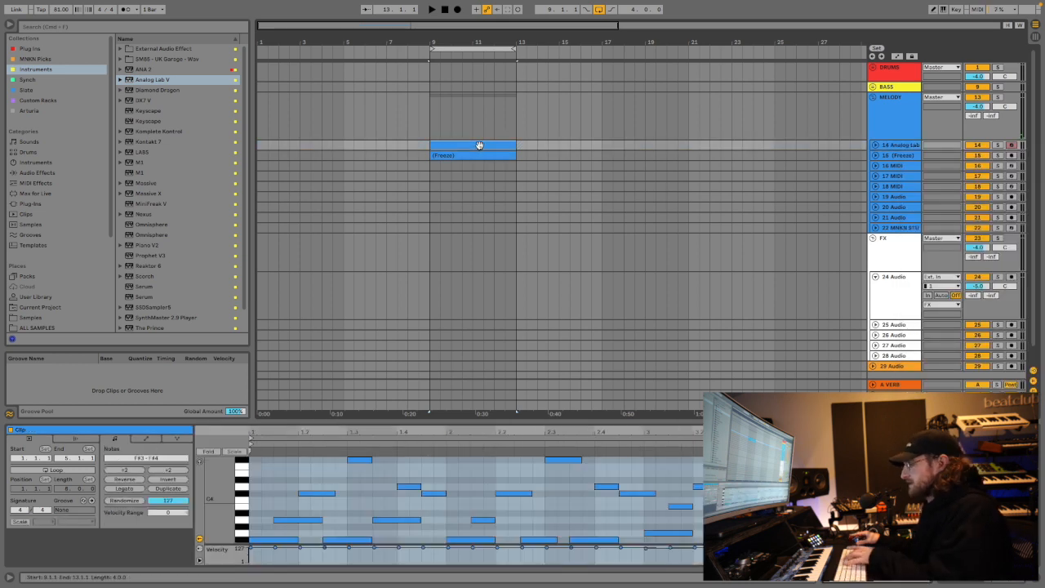
left_click(602, 160)
Expand the new audio track, adjust the frozen clip's gain and set its warp mode to Complex.
left_click(876, 155)
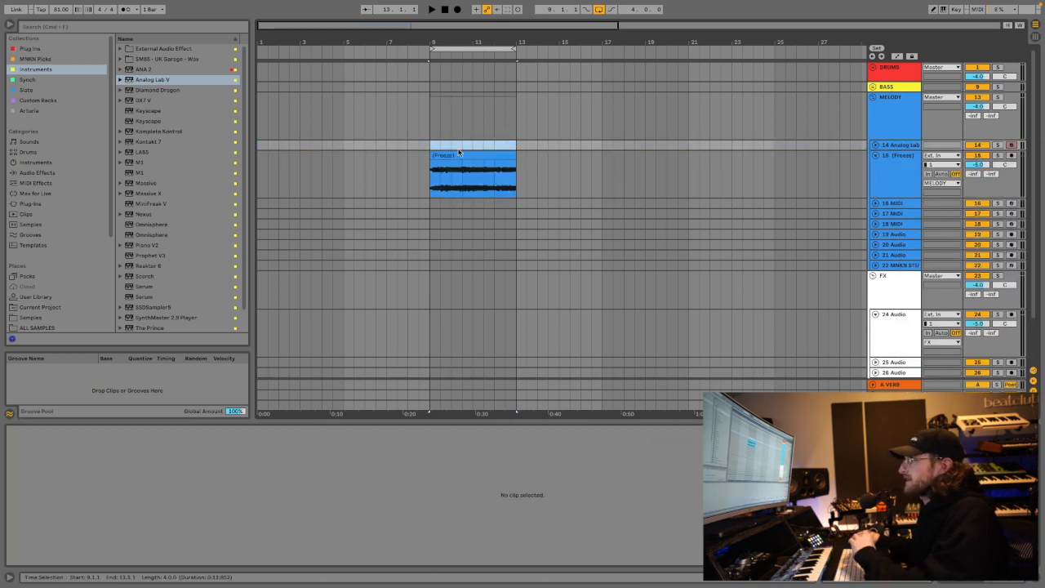
left_click(480, 170)
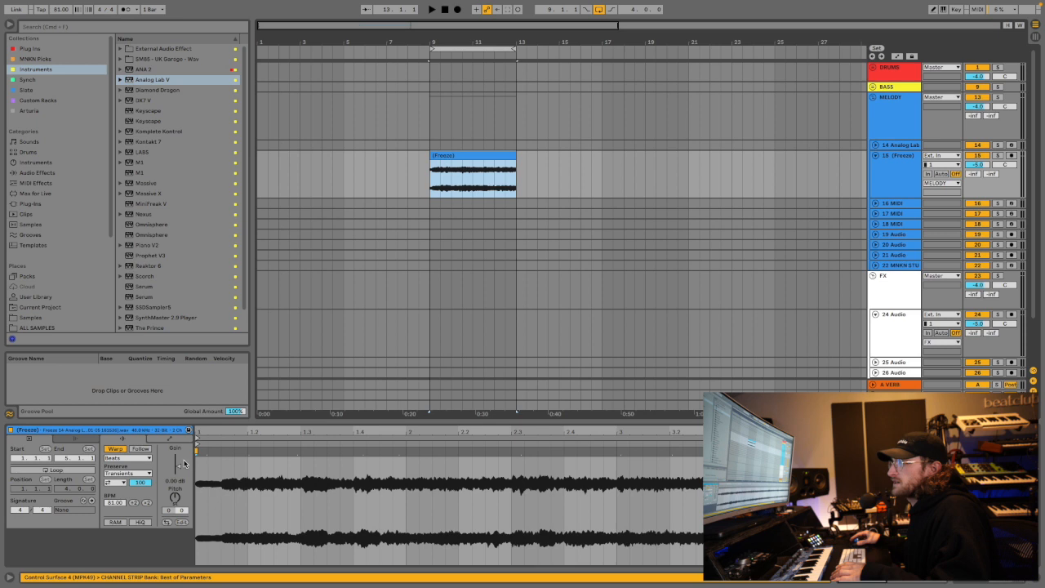
left_click_drag(178, 468, 178, 465)
left_click(127, 458)
left_click(123, 500)
Expand the Analog Lab track and copy its second frozen melody clip onto another new audio track.
left_click(872, 145)
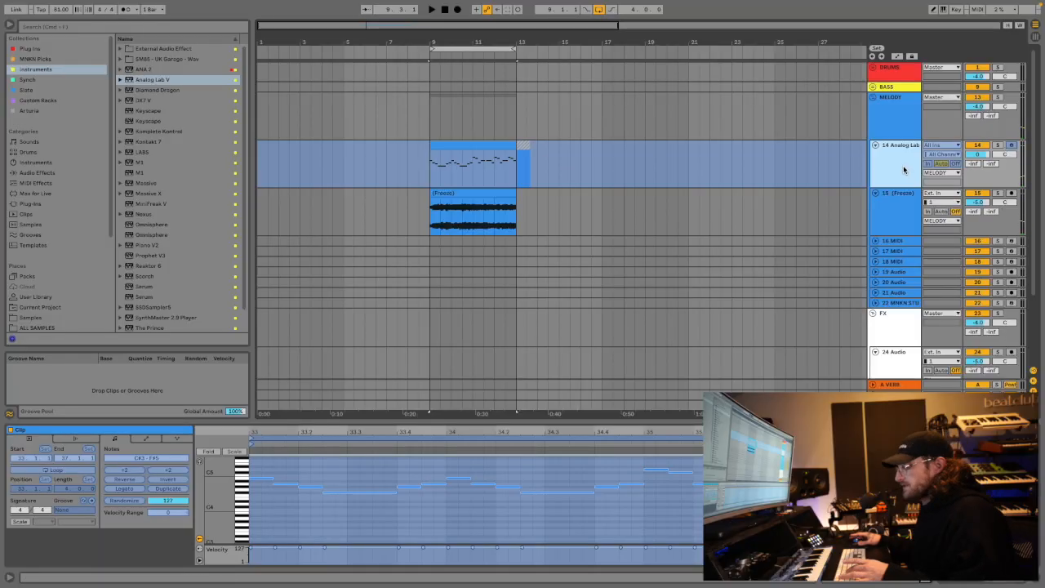
key("ctrl+t")
left_click(471, 143)
left_click_drag(471, 143, 479, 195)
Unfreeze the Analog Lab track and delete the second melody's MIDI clip.
left_click(905, 169)
right_click(891, 149)
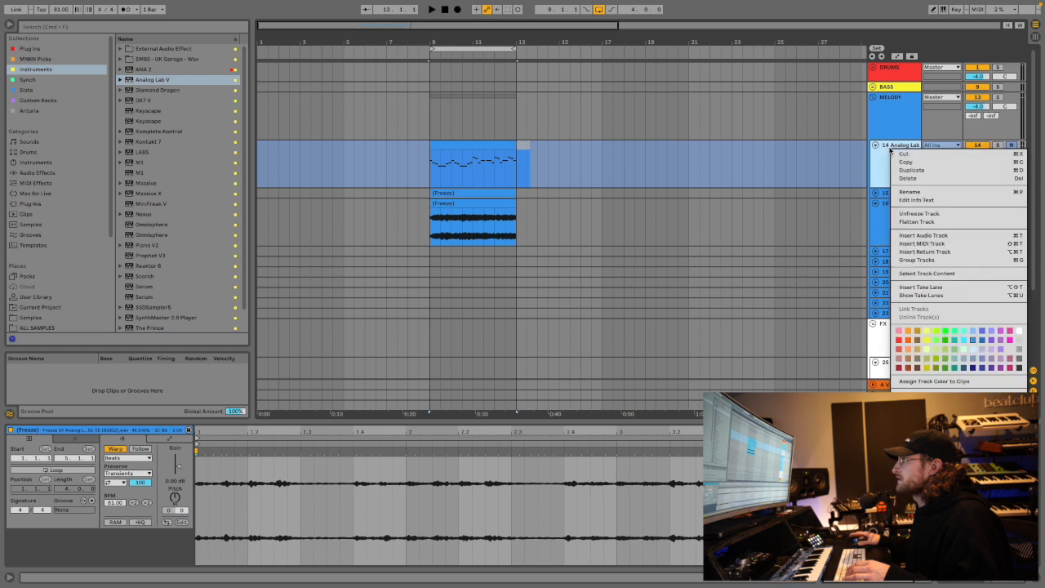
left_click(918, 214)
left_click(454, 194)
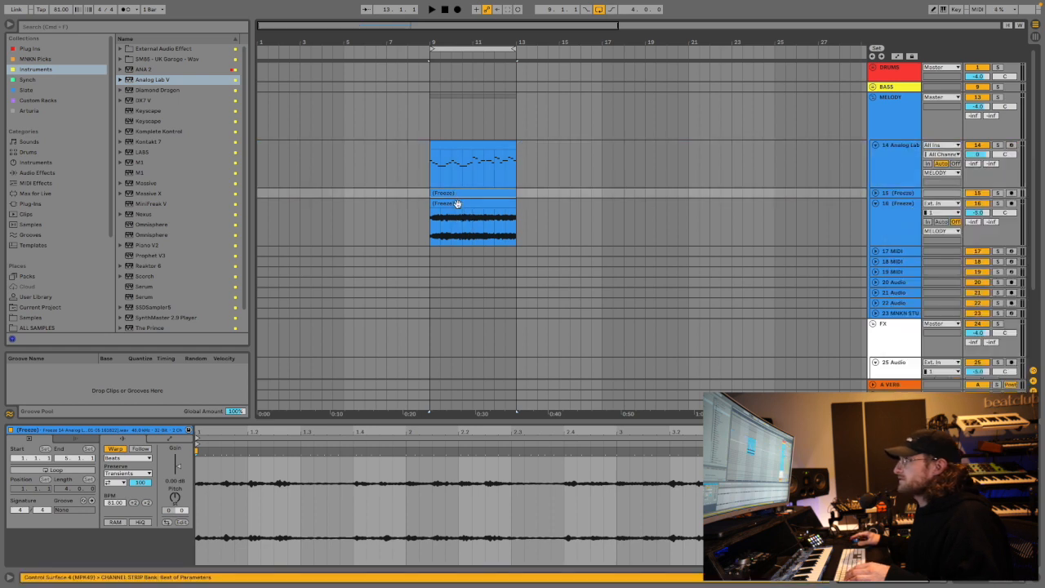
left_click(456, 204, "shift")
left_click(462, 166)
key("Delete")
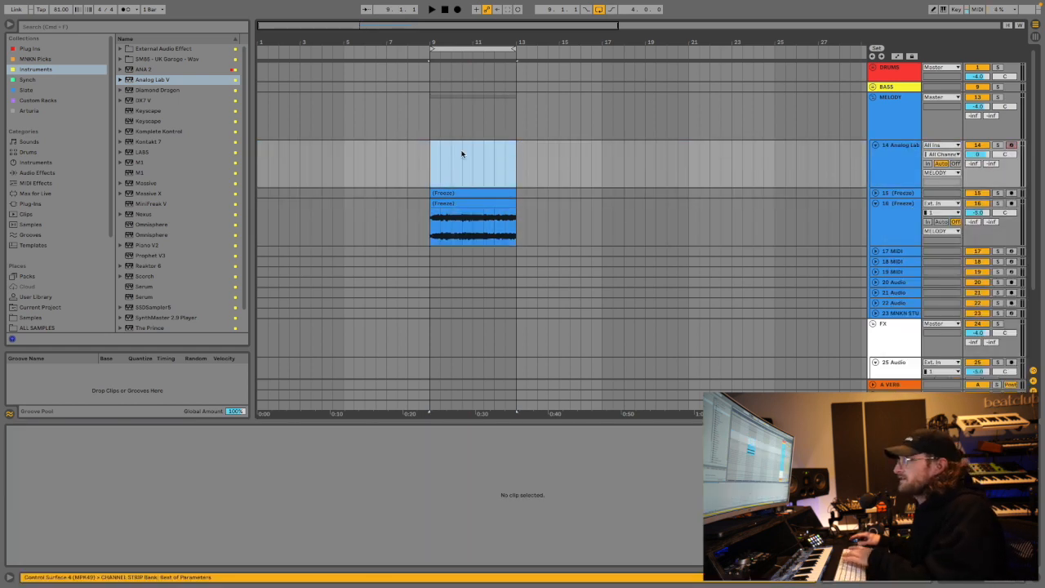
Play back the two frozen audio clips together and expand the collapsed frozen audio track.
left_click(441, 194)
key("space")
left_click(874, 193)
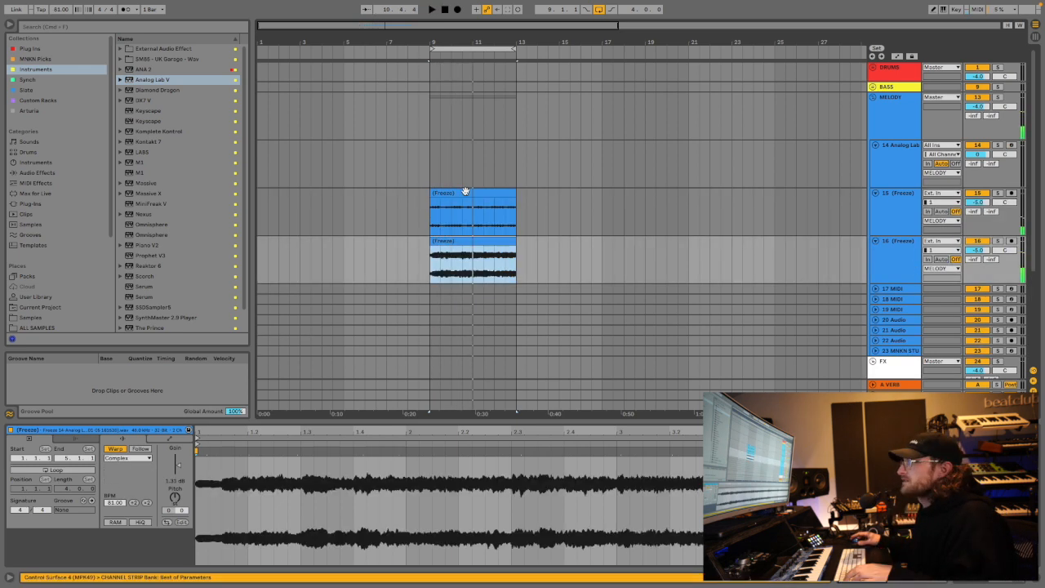
Select both frozen audio clips, turn off their warping and transpose them down 10 semitones.
left_click(465, 192, "shift")
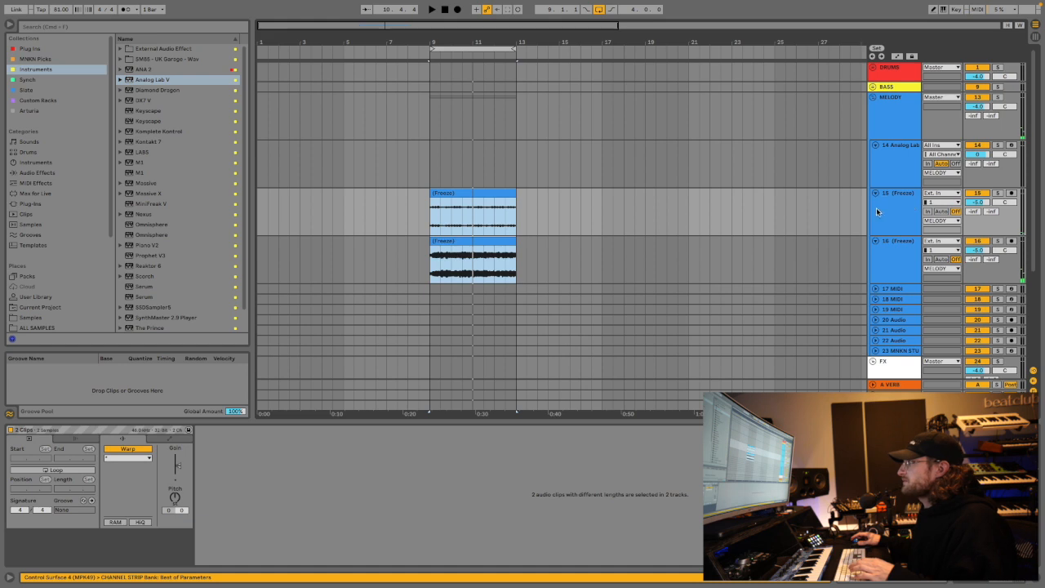
left_click(899, 224)
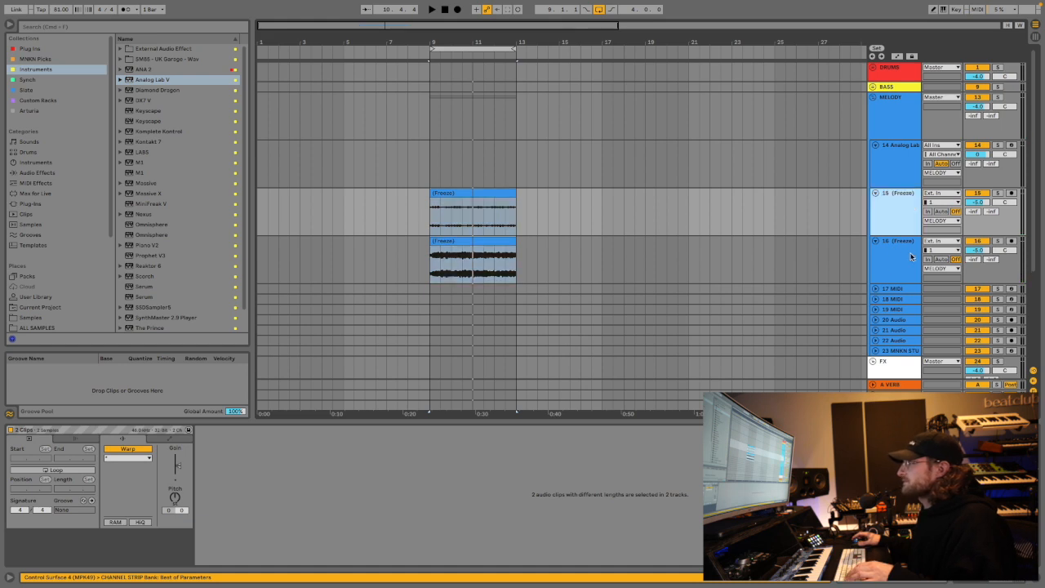
left_click(464, 189)
left_click(463, 190)
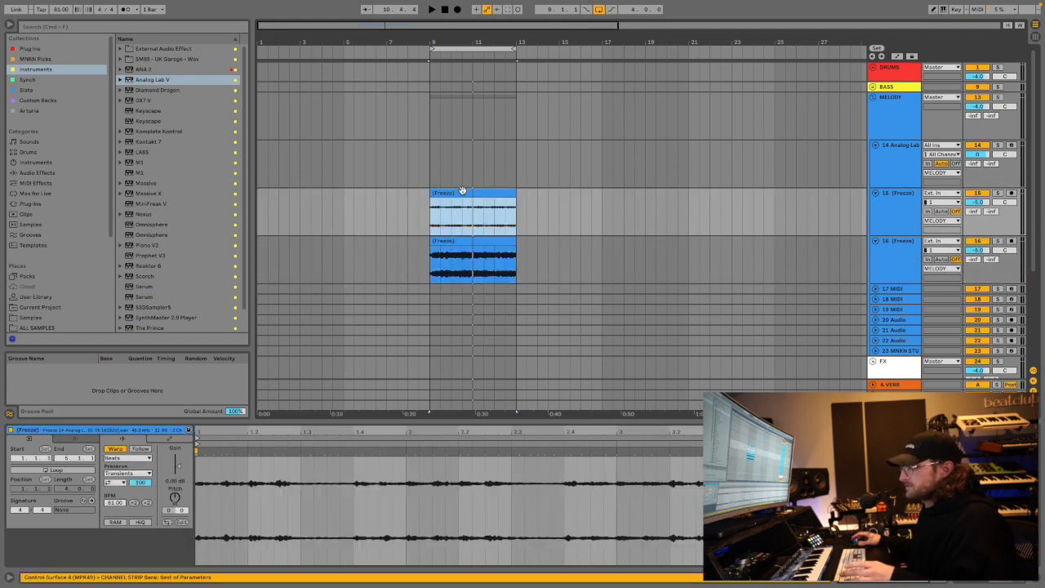
left_click(477, 239, "shift")
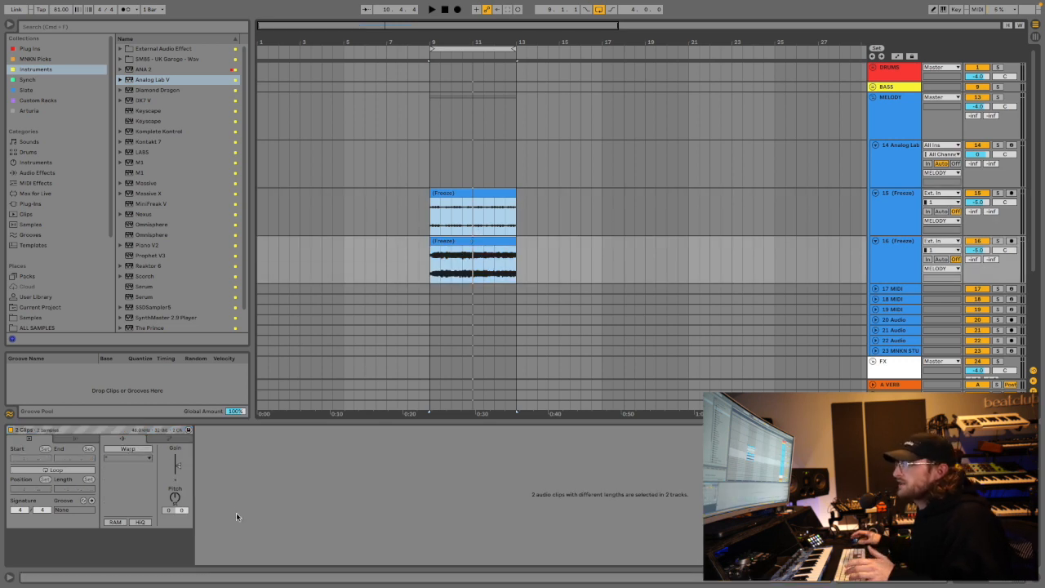
left_click_drag(174, 498, 174, 512)
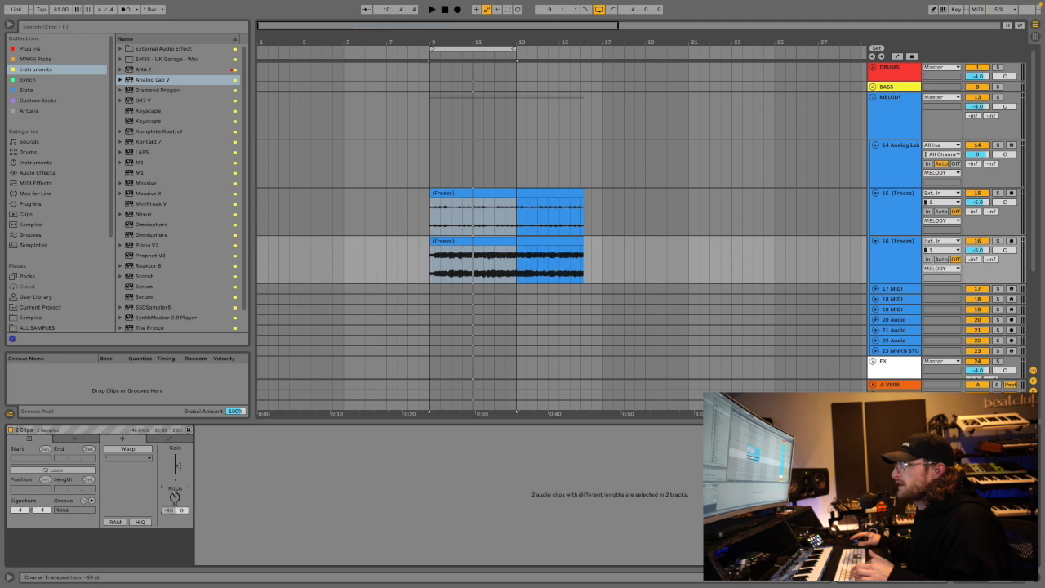
Play the transposed audio and shorten both clips to end at bar 13.
key("space")
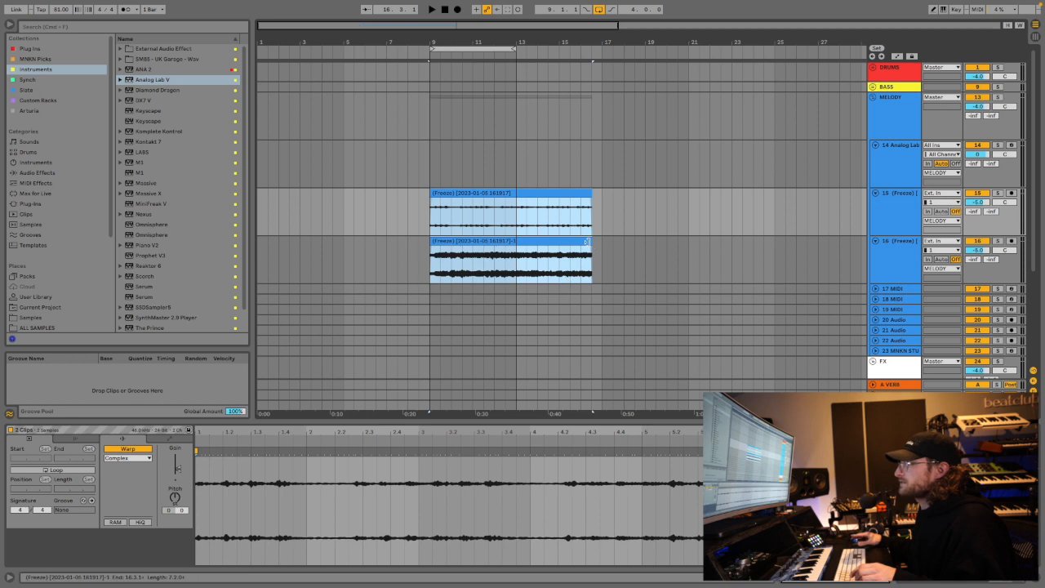
left_click_drag(586, 242, 516, 242)
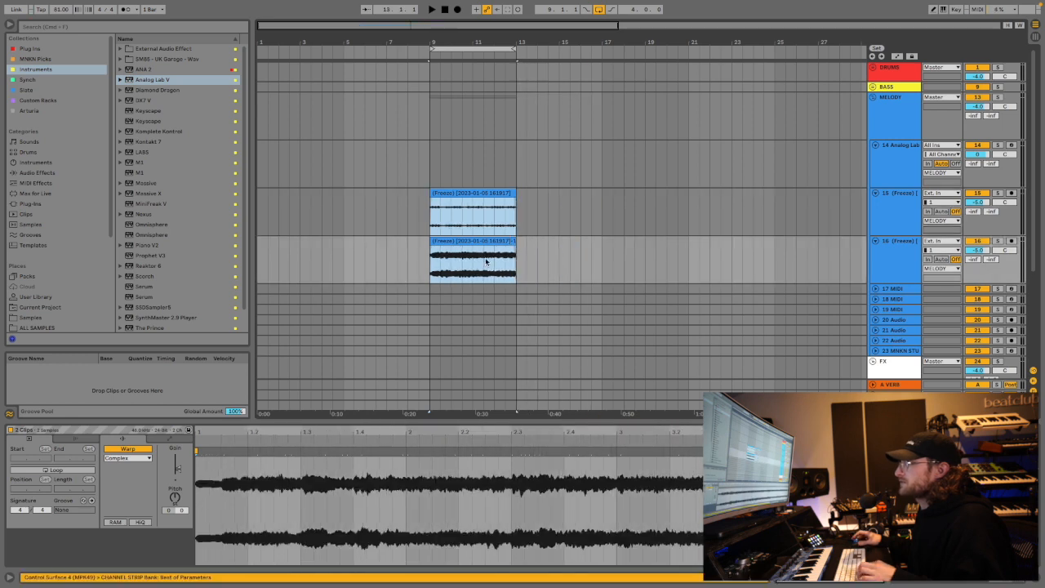
key("space")
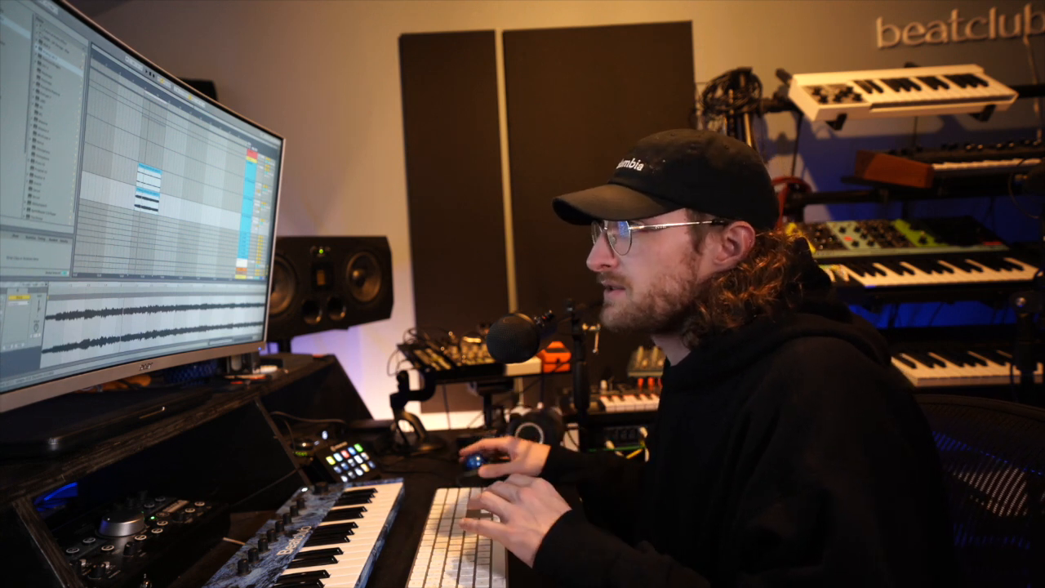
Group the two frozen audio tracks and solo the new group.
left_click(149, 174)
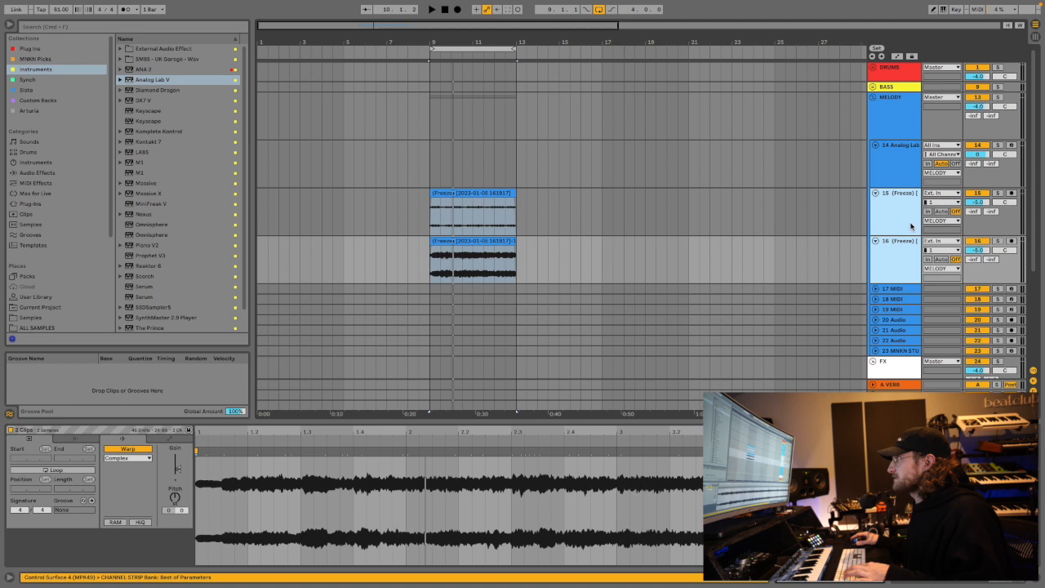
key("ctrl+g")
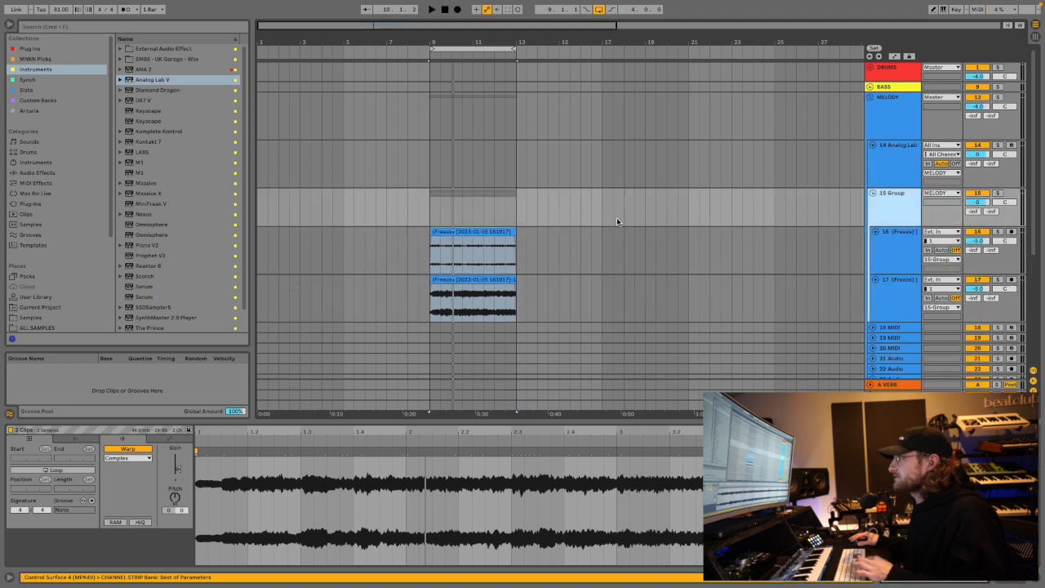
left_click(997, 194)
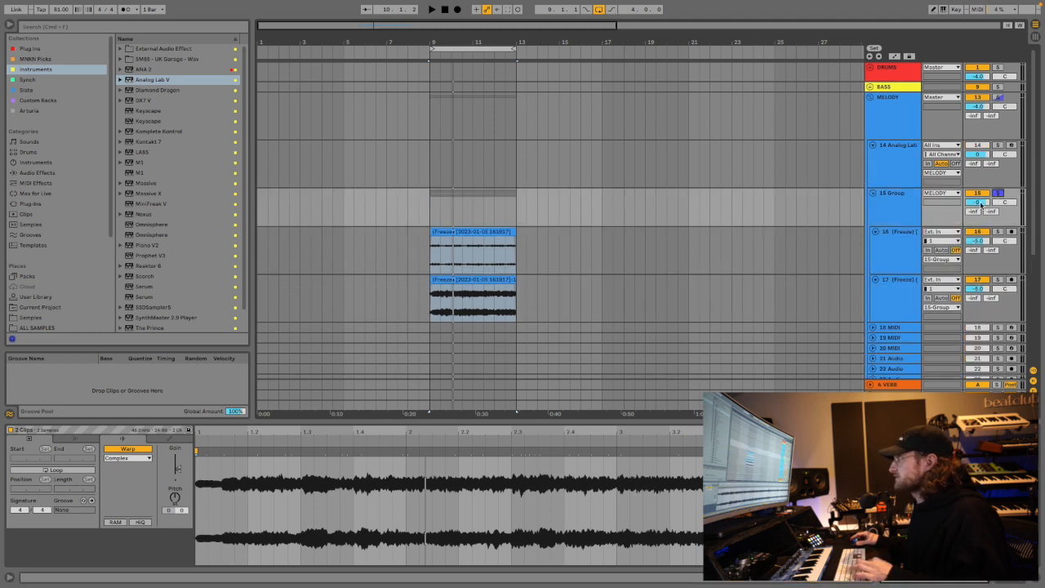
Add SketchCassette II to the group track and raise its tape Age to around Used while the loop plays.
left_click(900, 205)
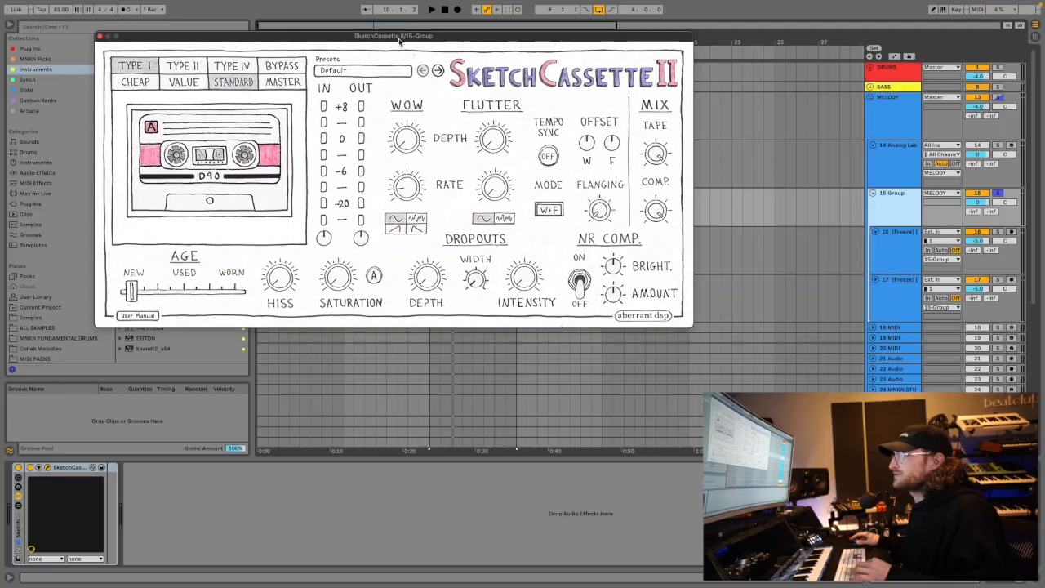
key("space")
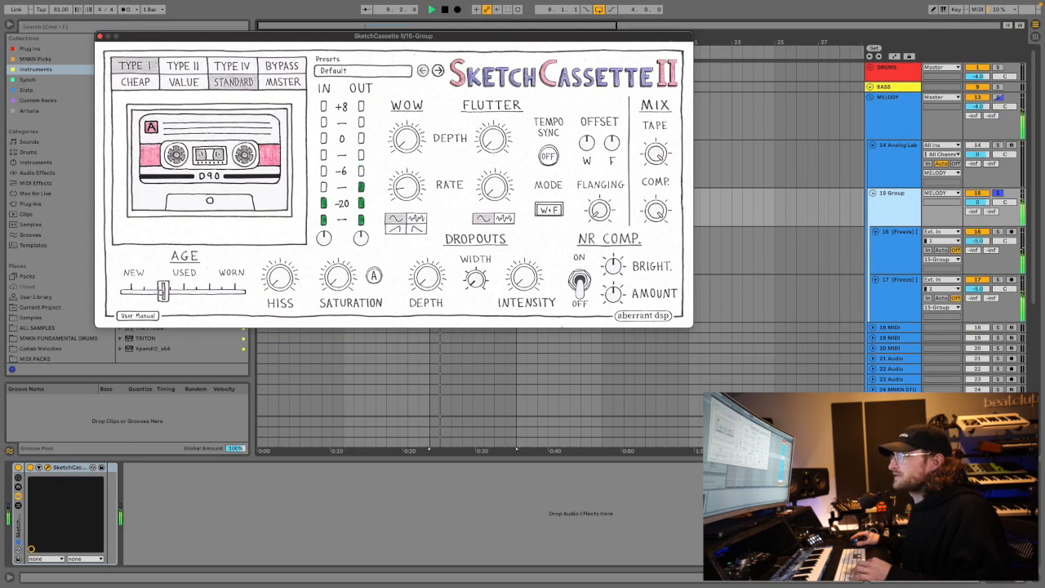
left_click_drag(161, 291, 194, 291)
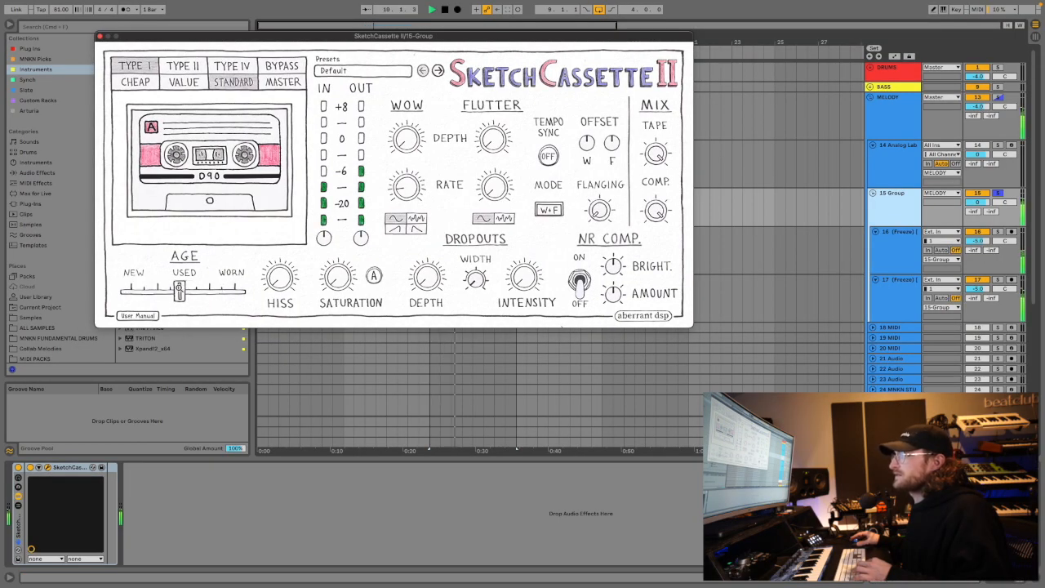
left_click(100, 37)
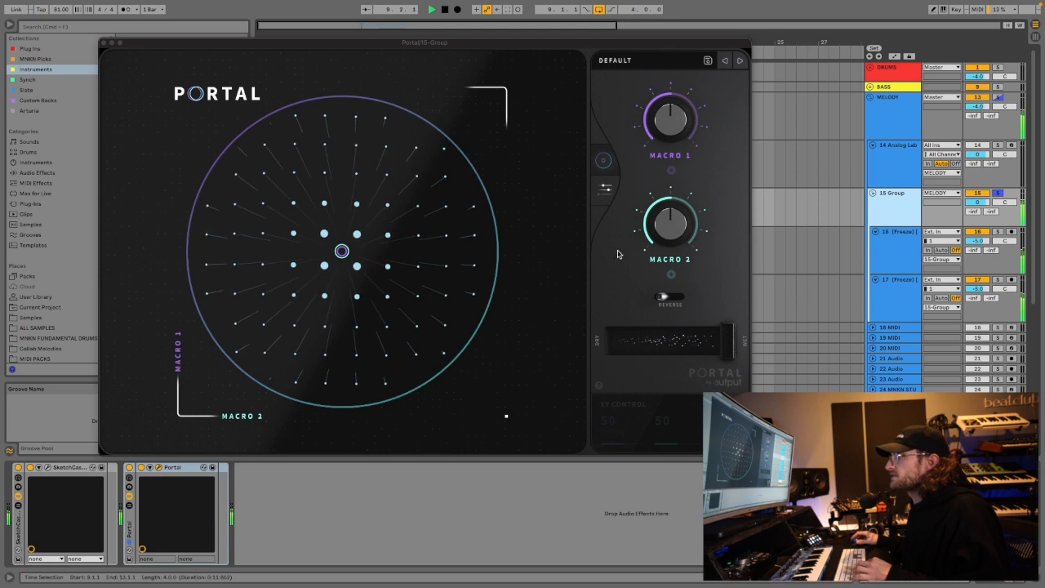
Adjust Portal's dry/wet mix on the group track and shift its macro XY point away from the centre.
mouse_move(729, 342)
left_mouse_down()
mouse_move(686, 340)
mouse_move(733, 339)
left_mouse_up()
left_click_drag(342, 251, 299, 202)
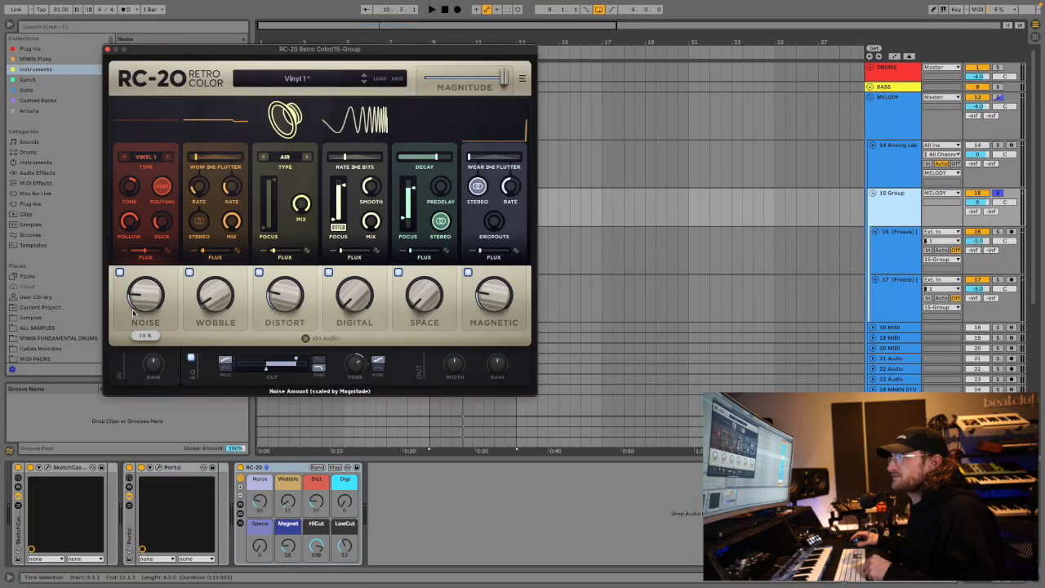
Play the loop and set RC-20 Retro Color's Noise amount to 13%.
key("space")
mouse_move(139, 288)
left_mouse_down()
mouse_move(145, 234)
mouse_move(137, 282)
left_mouse_up()
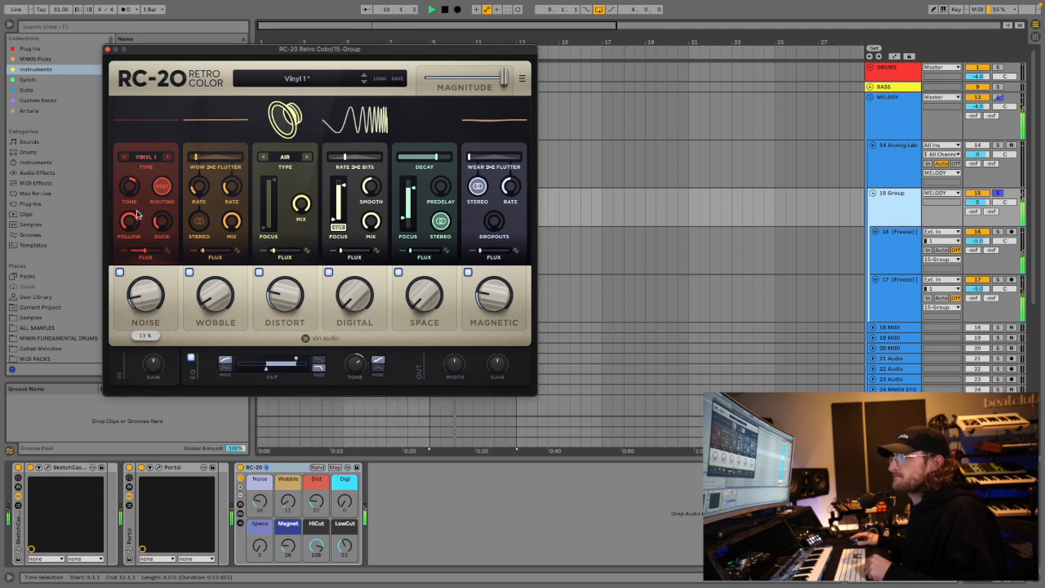
Adjust the Follow amount of RC-20's vinyl noise and close the plug-in window.
left_click_drag(137, 215, 133, 161)
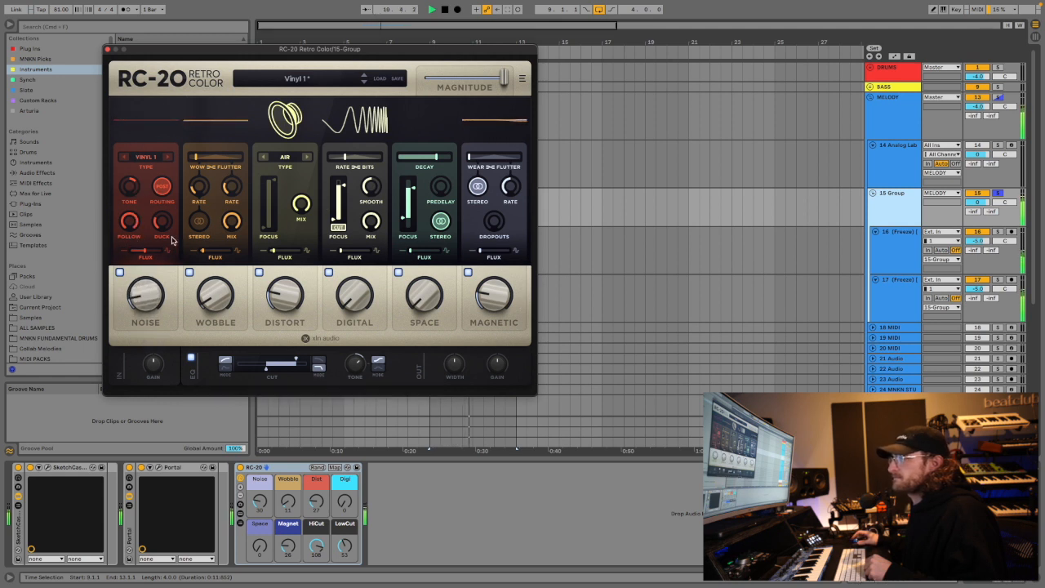
left_click(107, 51)
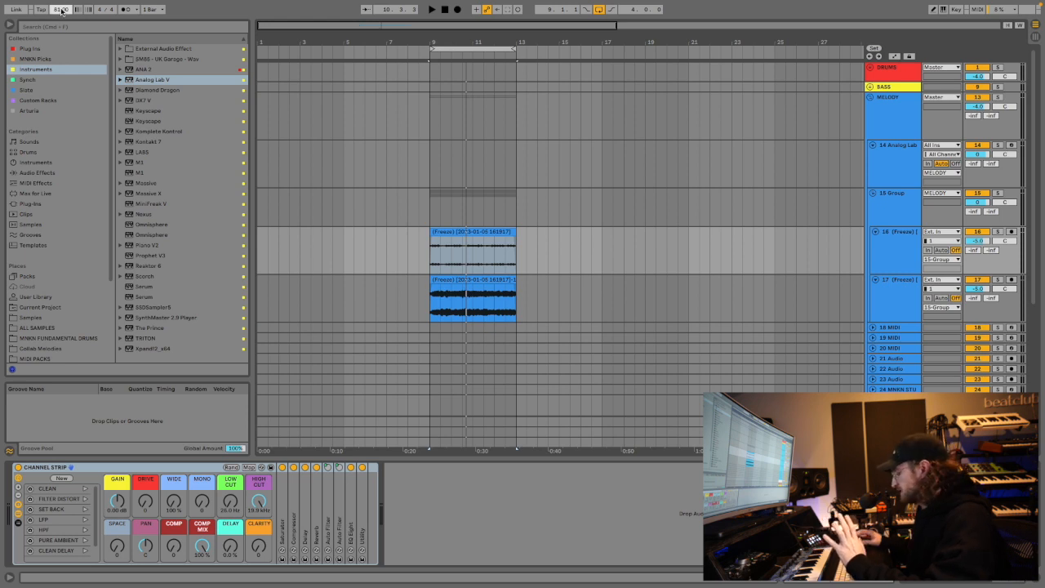
Set the project tempo to 130 BPM and fold the MELODY group.
key("Return")
key("space")
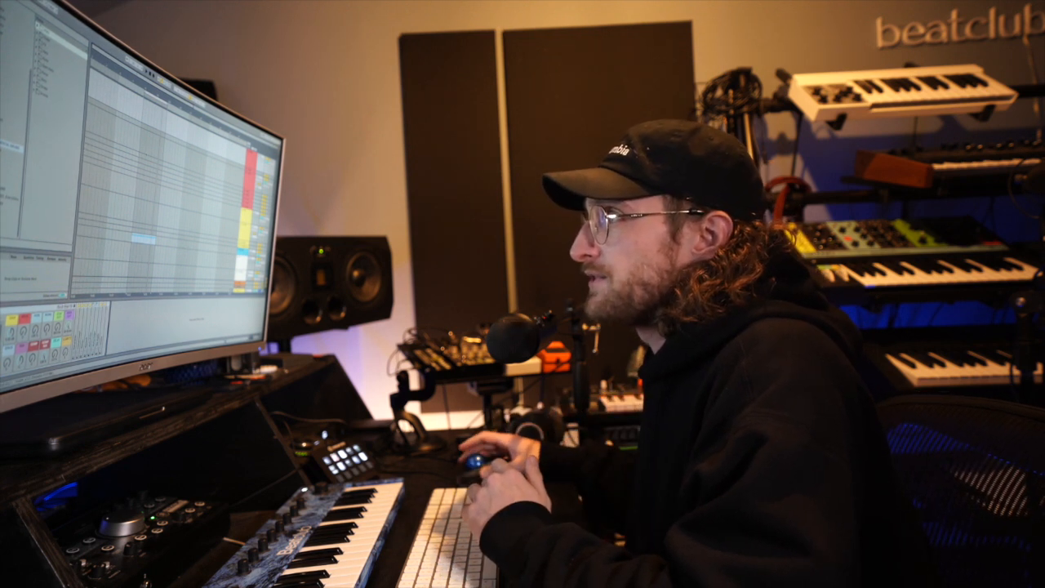
left_click(140, 145)
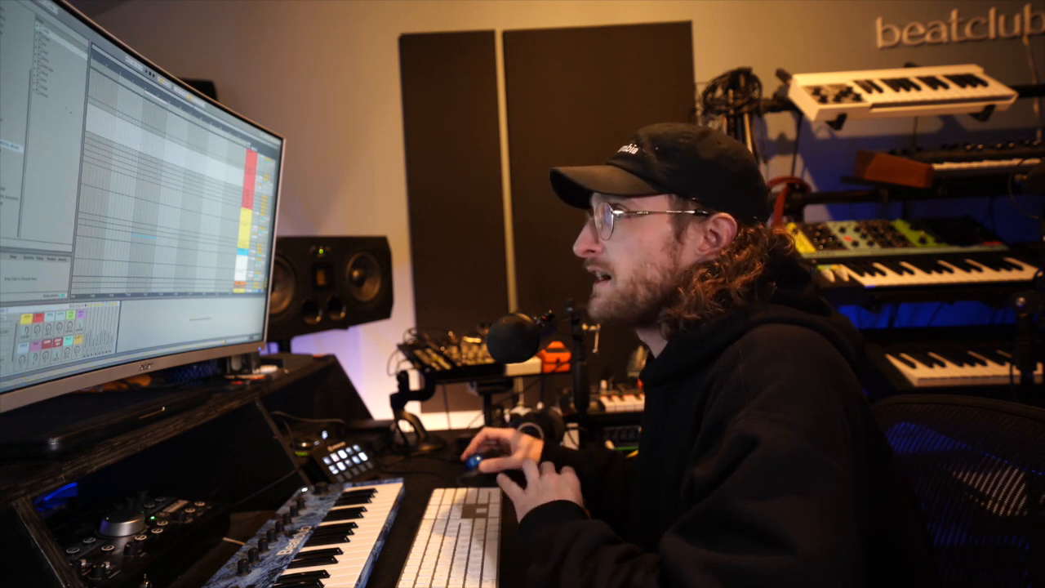
Load MNKN_Fundamental Clap (2).wav onto drum track 3 and play the loop with the clap.
left_click(58, 68)
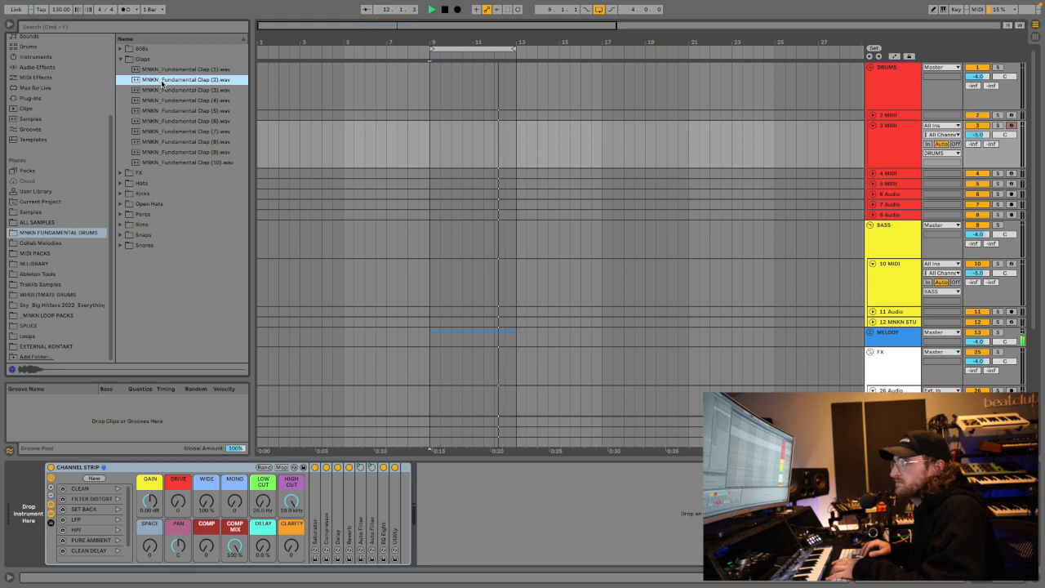
left_click_drag(162, 83, 513, 148)
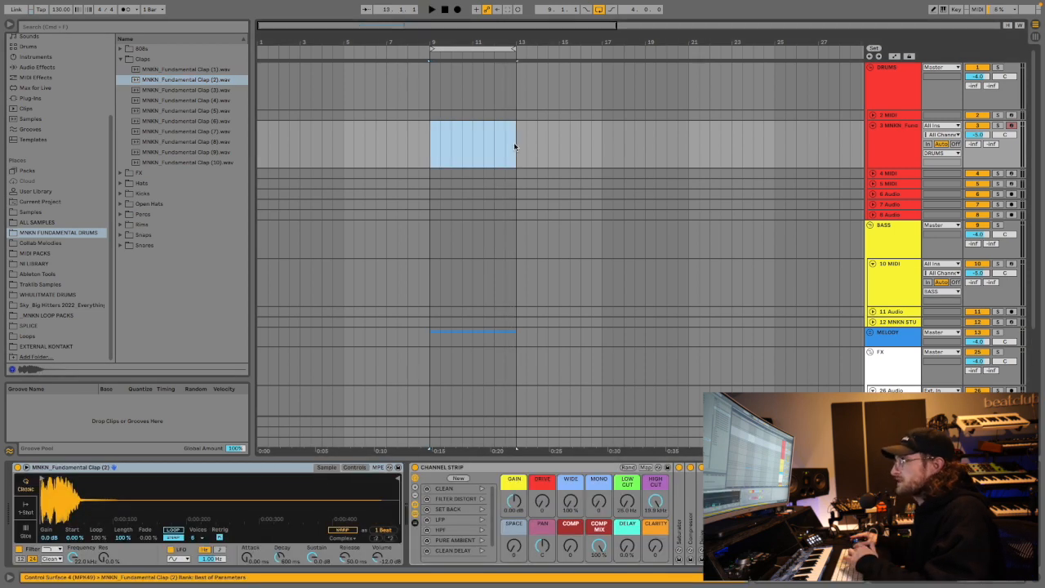
key("space")
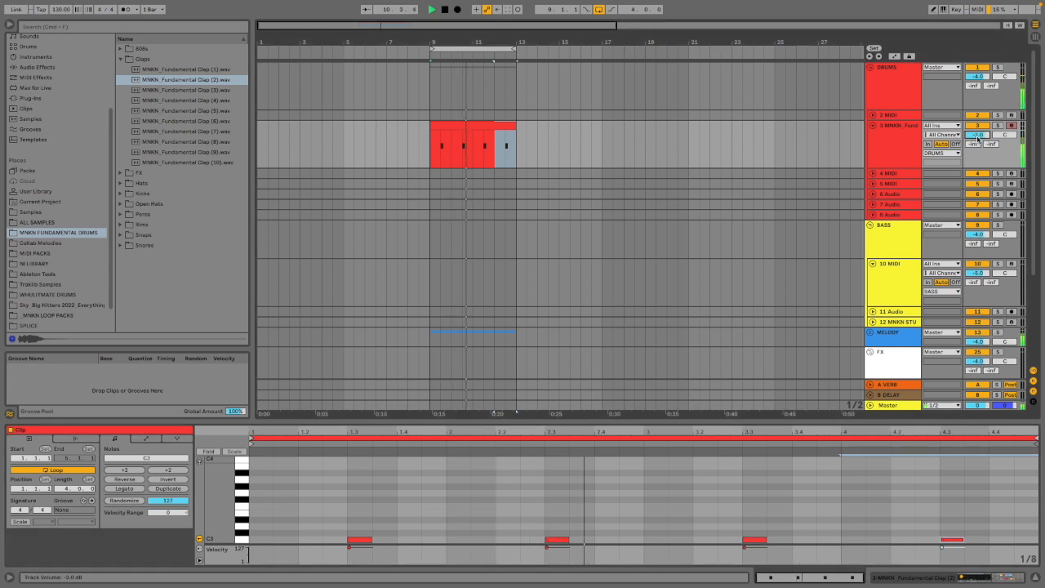
Set up drum track 4 with MNKN_Fundamental Hat (2).wav and open its empty four-bar clip at bar 9.
left_click(873, 173)
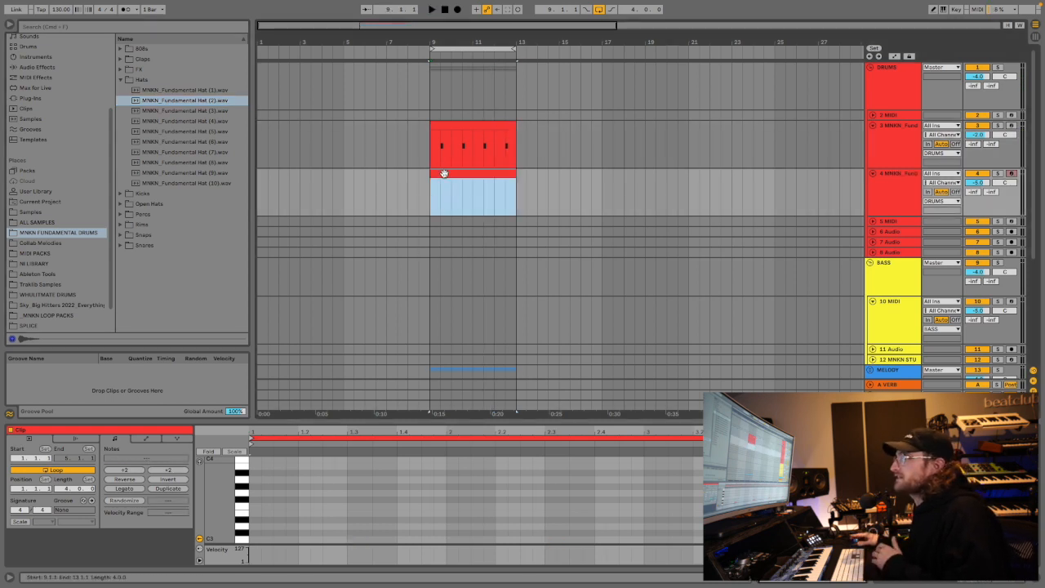
double_click(444, 173)
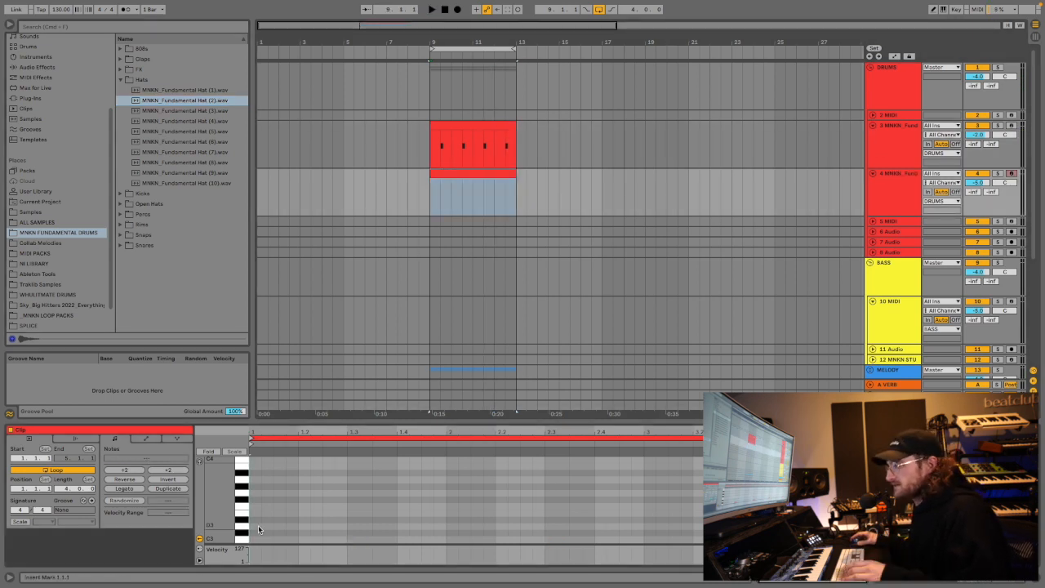
key("space")
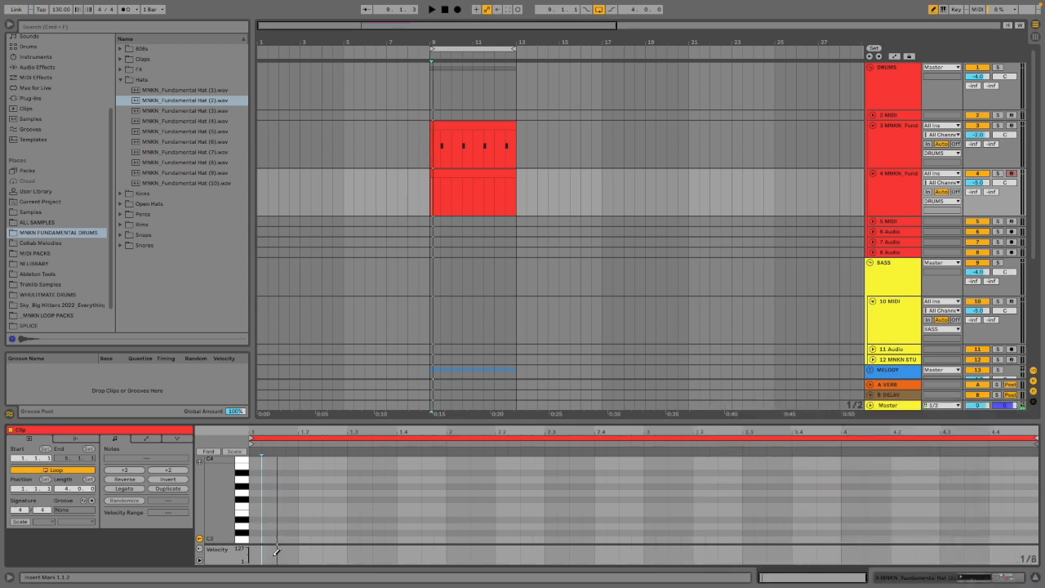
Draw a syncopated C3 hi-hat pattern with short rolls across the four-bar clip and play it with the loop.
left_click(261, 540)
left_click(286, 539)
left_click(335, 539)
left_click(354, 539)
left_click(365, 539)
left_click(384, 539)
left_click(409, 539)
left_click(434, 539)
left_click(607, 539)
left_click(632, 539)
left_click_drag(622, 539, 630, 539)
left_click(657, 539)
left_click(682, 539)
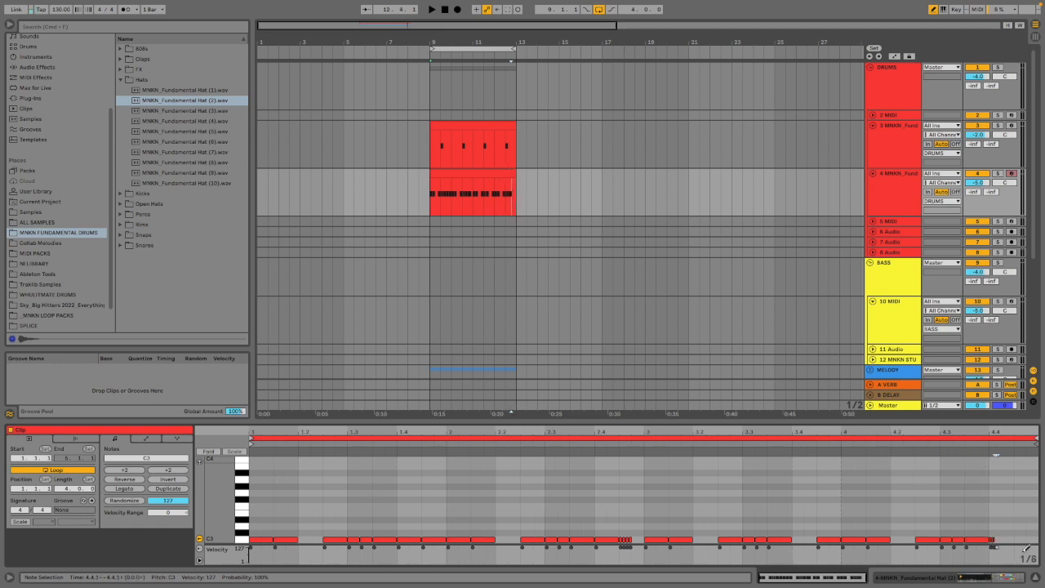
key("space")
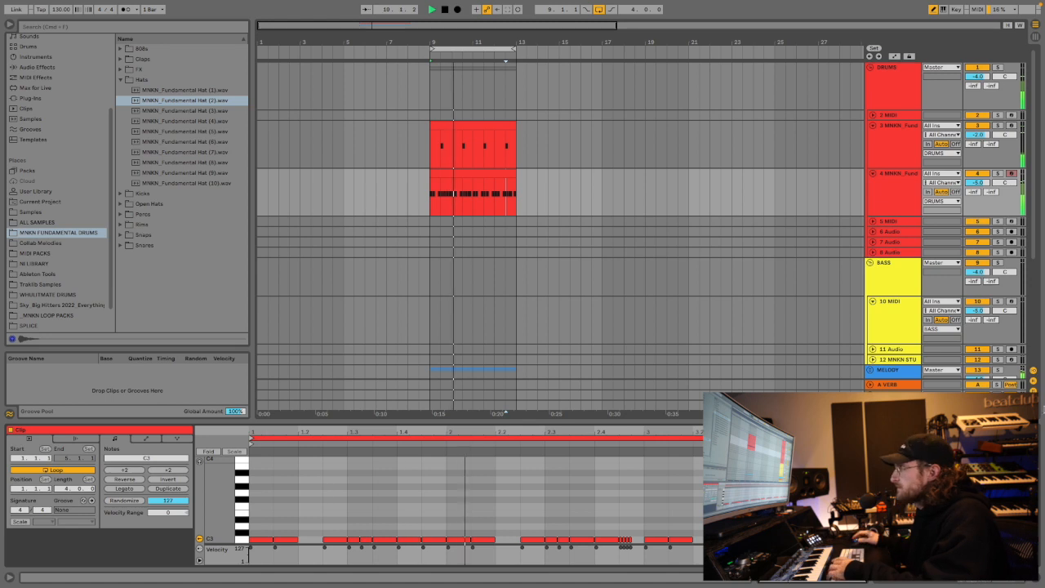
Set the hi-hat Simpler's Voices to 2 and its random panning to 23%.
left_click(895, 191)
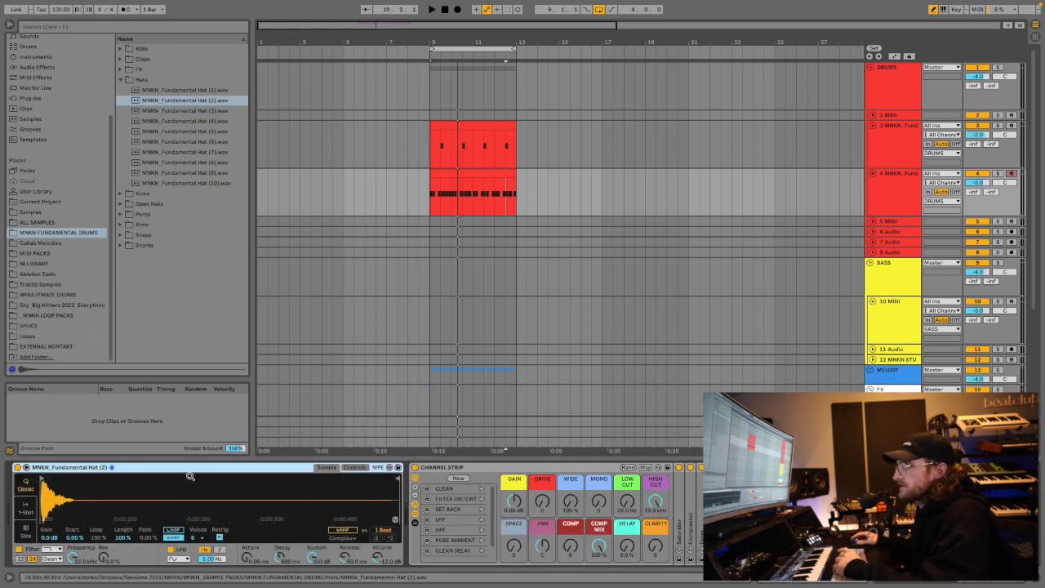
left_click(355, 467)
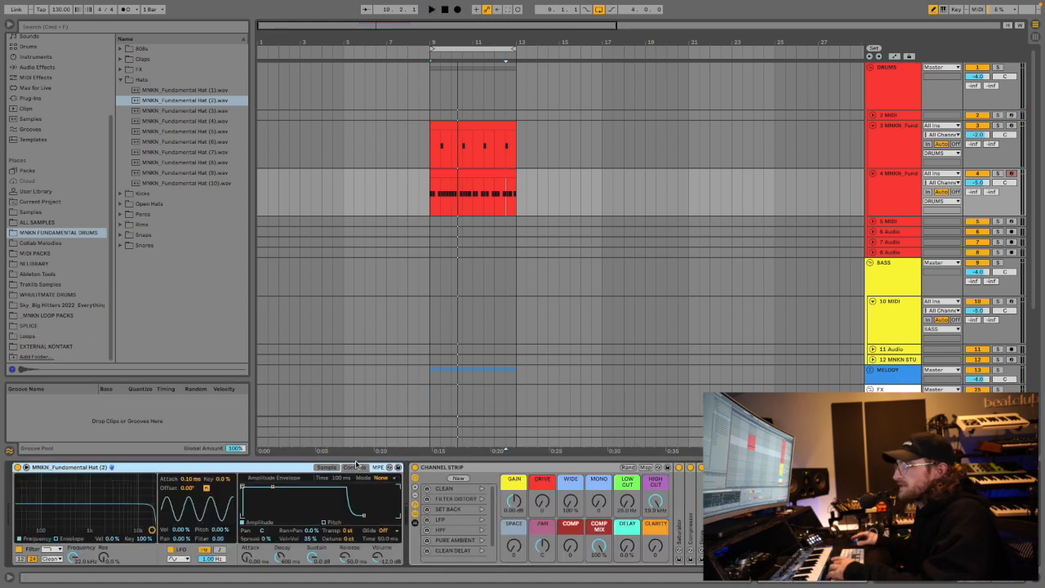
left_click(327, 467)
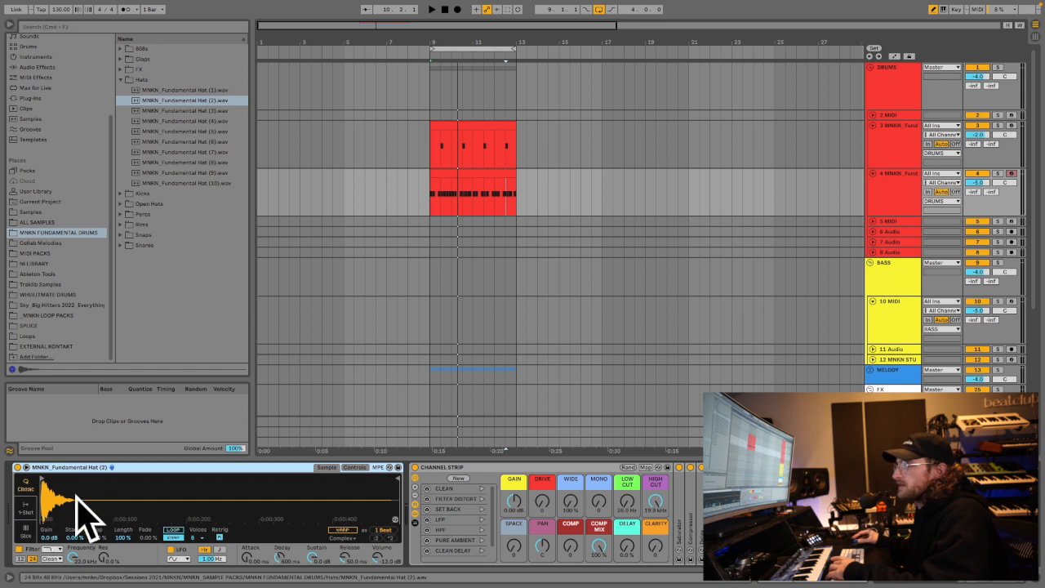
left_click(196, 538)
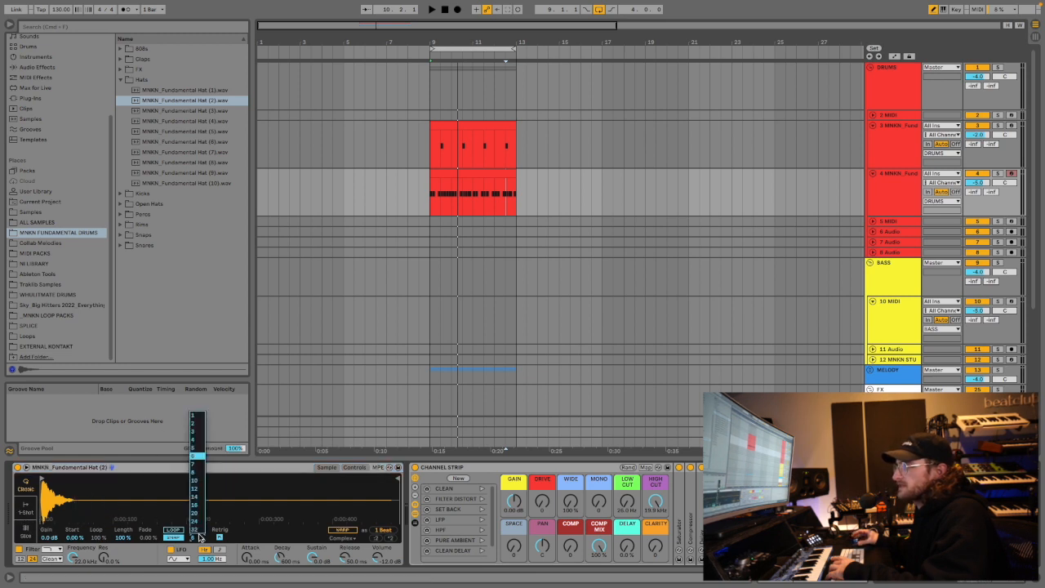
left_click(193, 423)
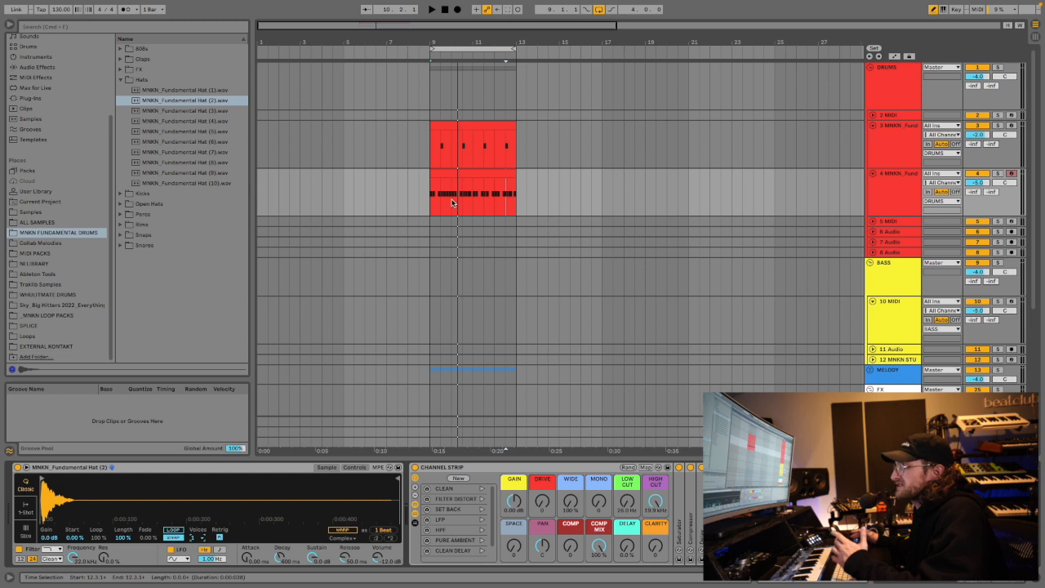
left_click(352, 468)
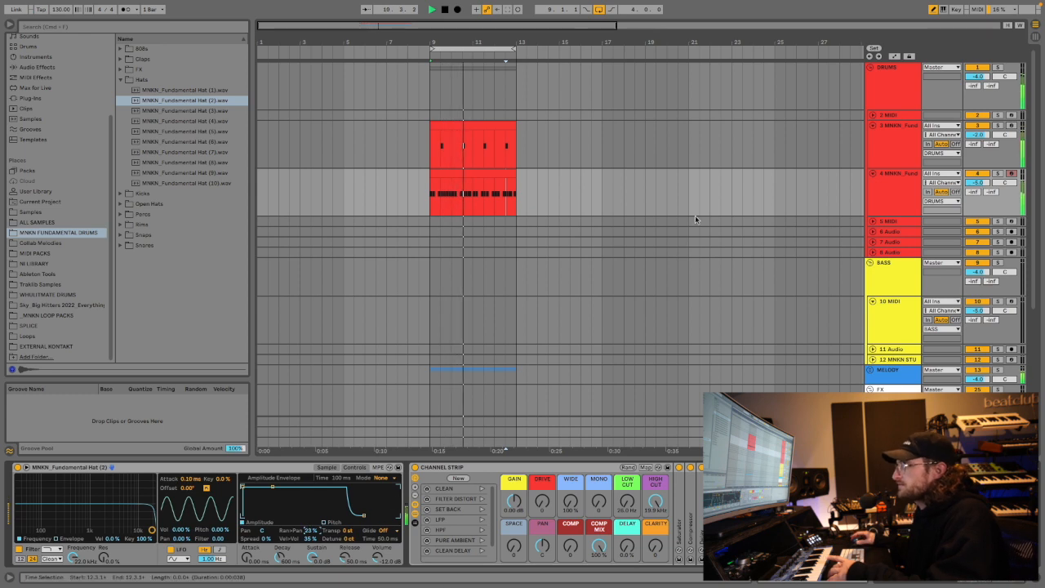
Insert a MIDI track below the hi-hat track and load MNKN_Fundamental Hat (10).wav onto it.
left_click(893, 209)
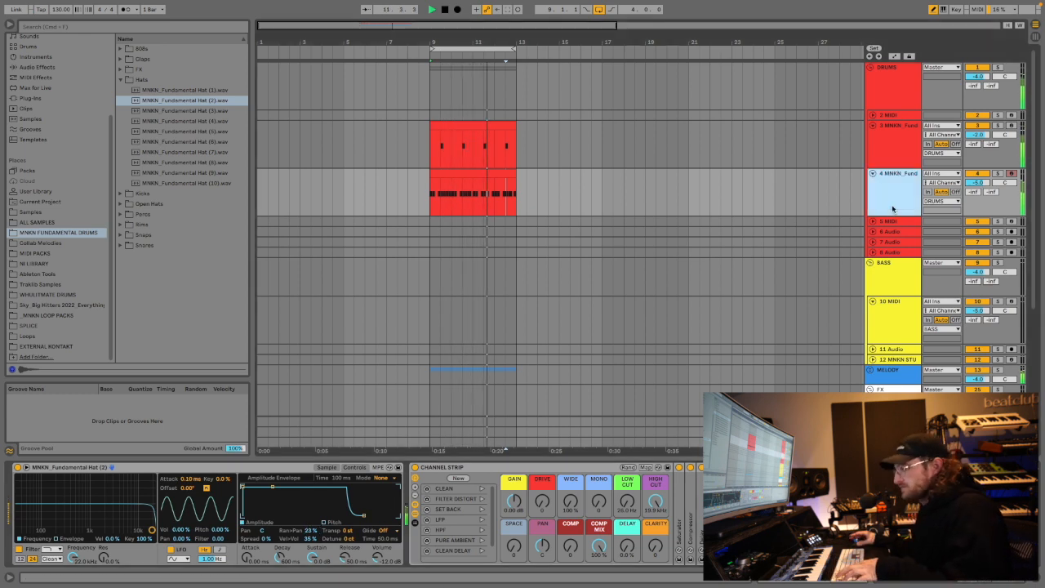
key("super+shift+t")
key("space")
left_click(212, 183)
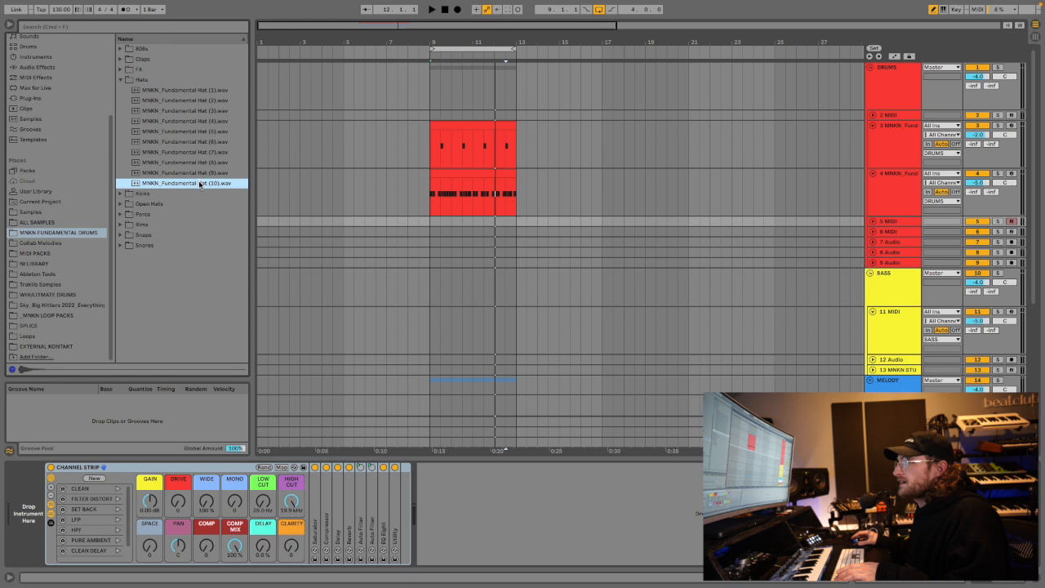
left_click_drag(198, 183, 471, 213)
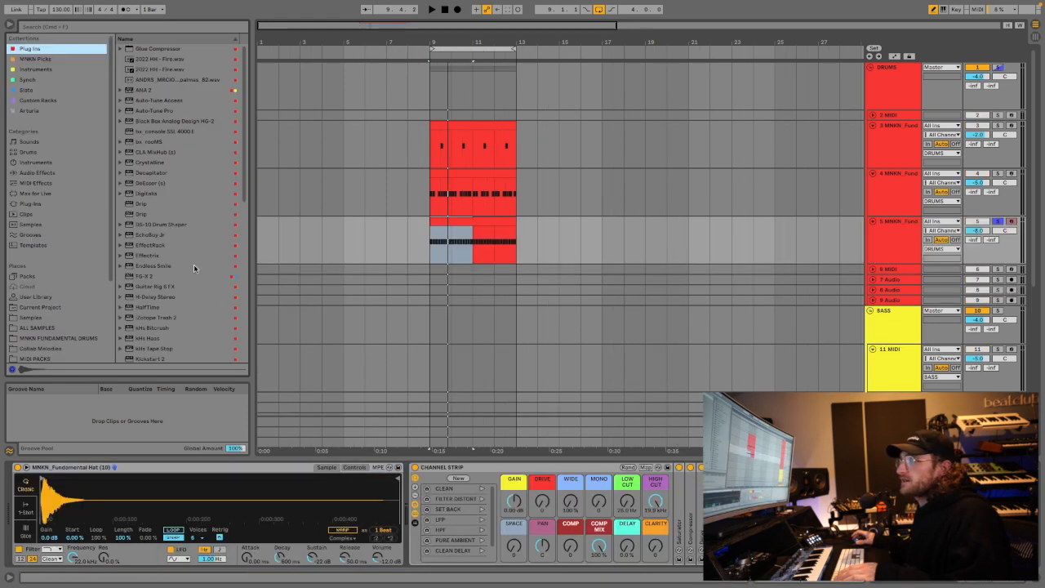
Add Effectrix to the second hi-hat track and set its sequencer step length to 1/8.
scroll(194, 264, "down", 1)
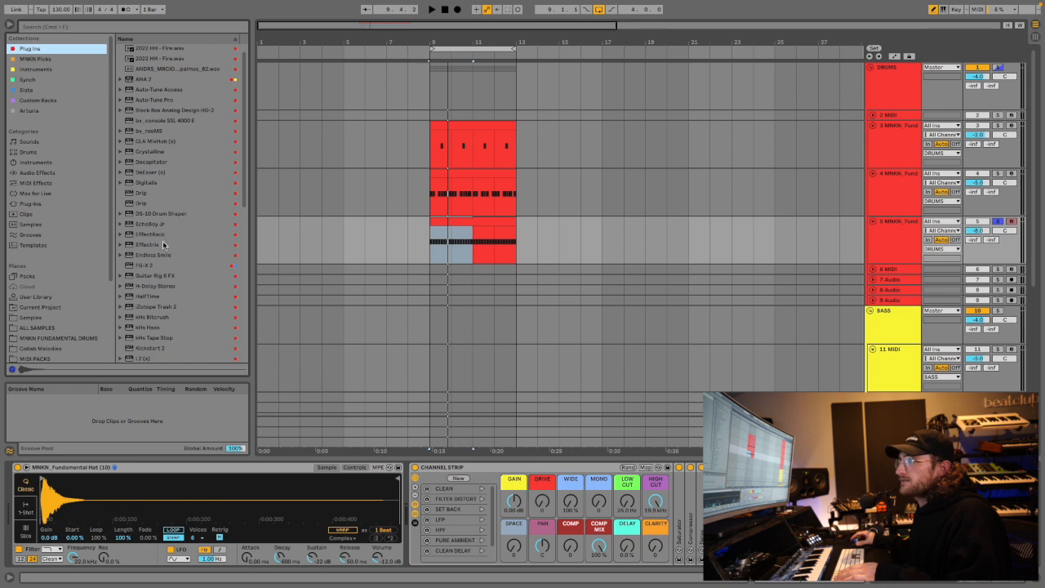
double_click(163, 242)
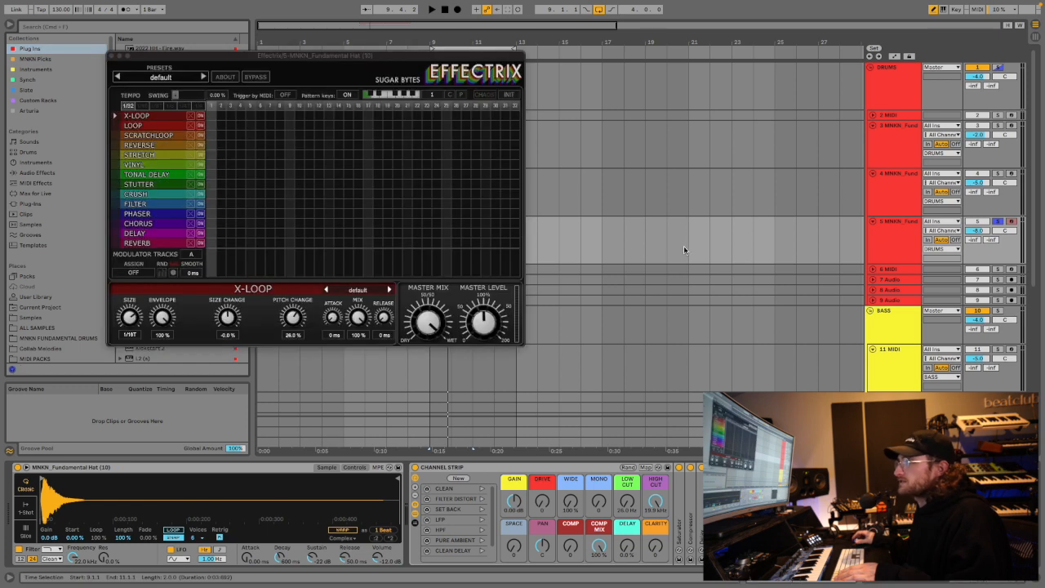
left_click(168, 108)
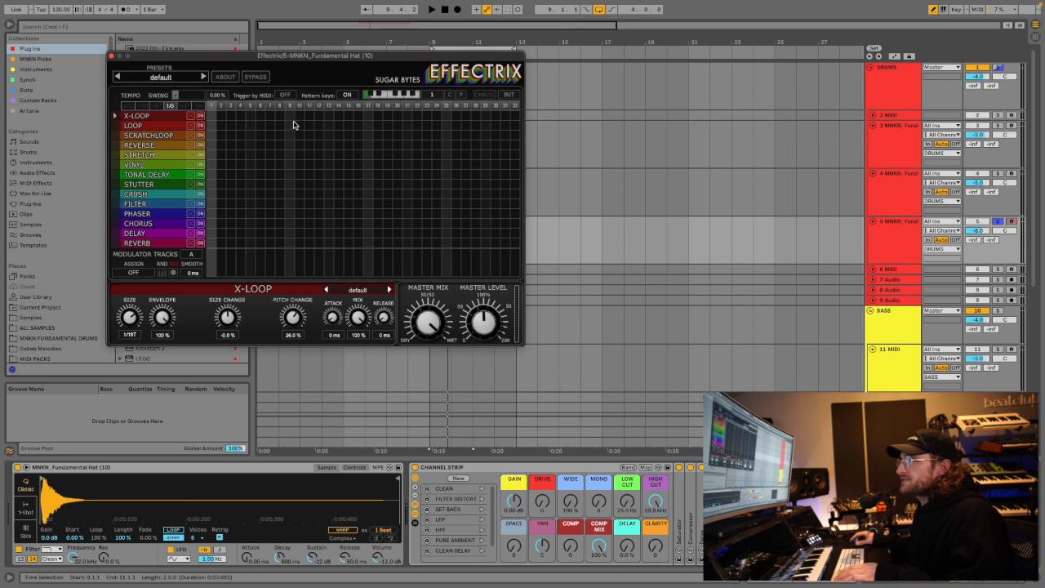
Place X-Loop on steps 6 and 23 of the Effectrix grid, plus Reverse and Vinyl on several other steps, while the hi-hat plays.
left_click(260, 116)
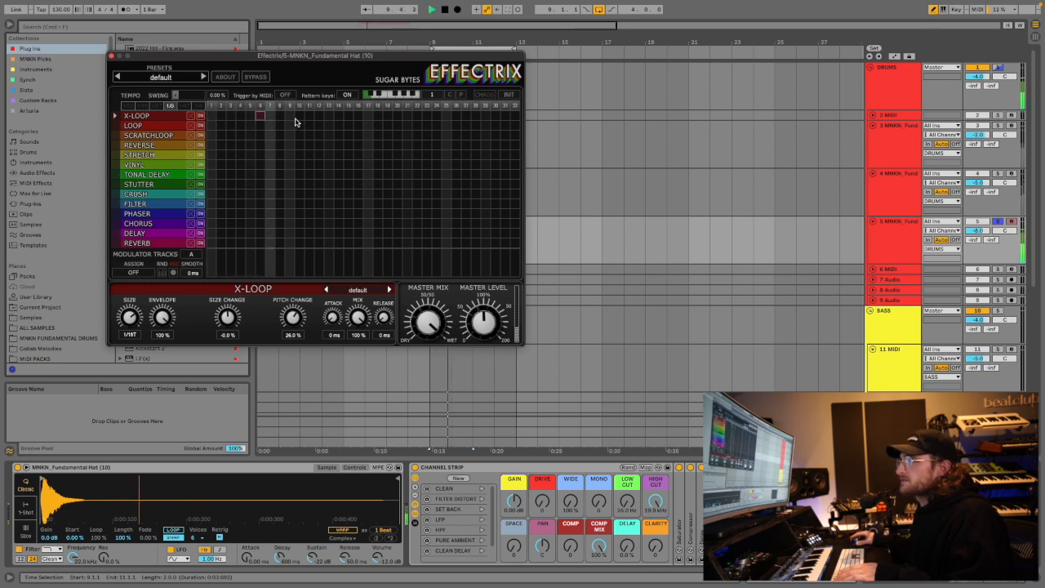
left_click(358, 125)
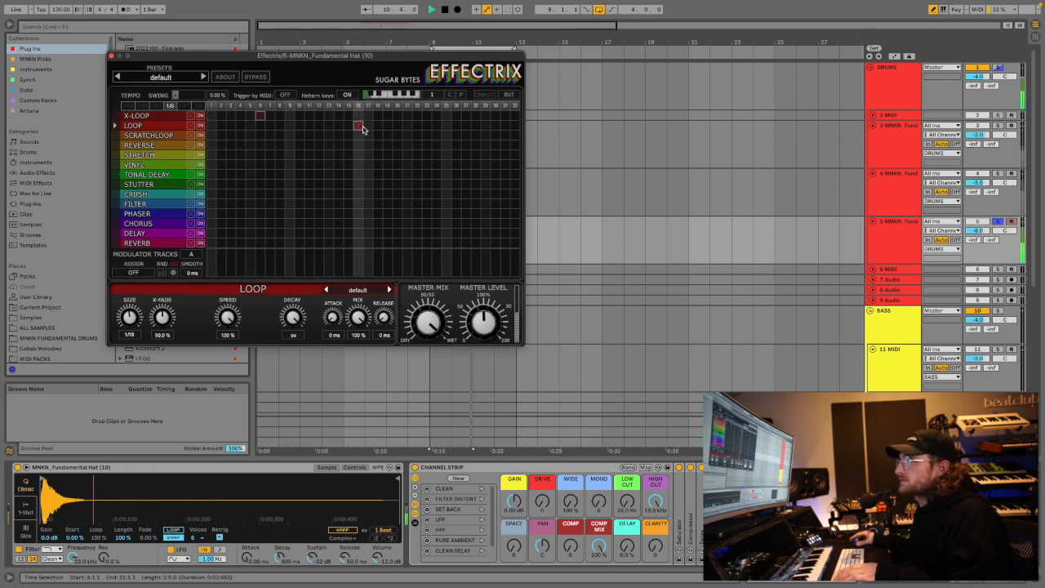
left_click(426, 115)
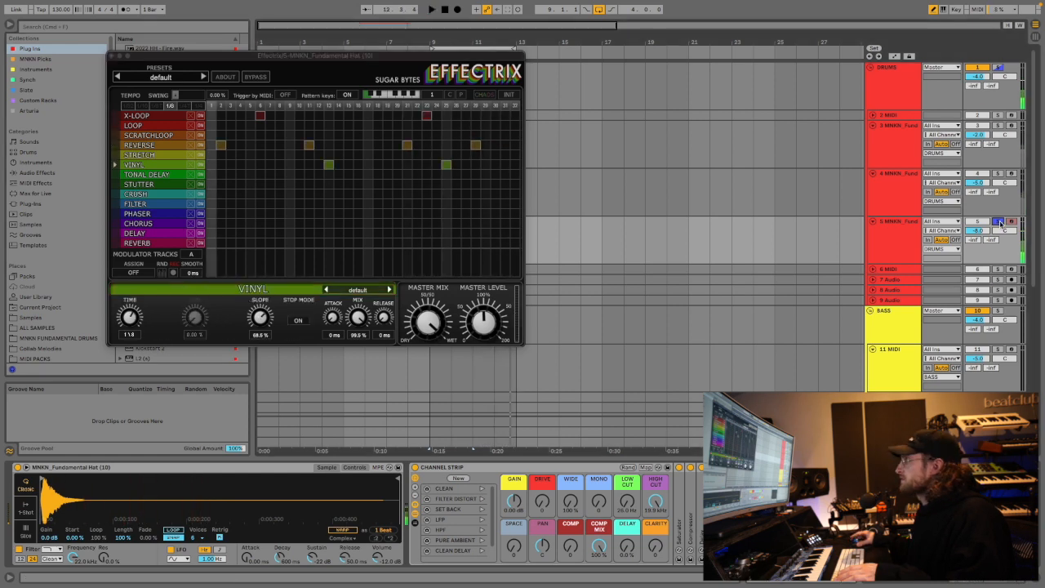
Lower the second hi-hat track's volume to -14 dB and close Effectrix.
left_click_drag(978, 230, 981, 235)
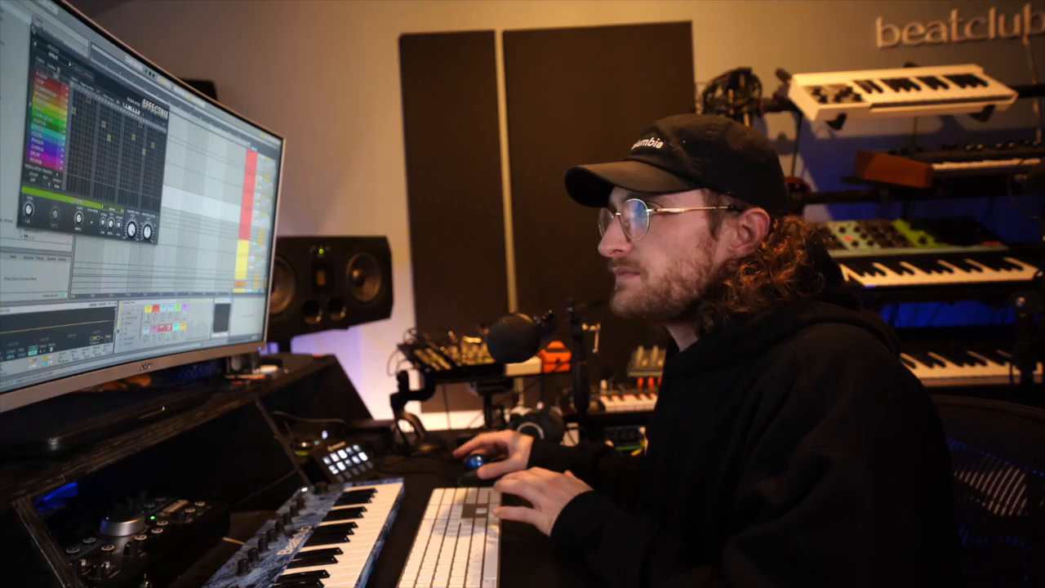
left_click(113, 57)
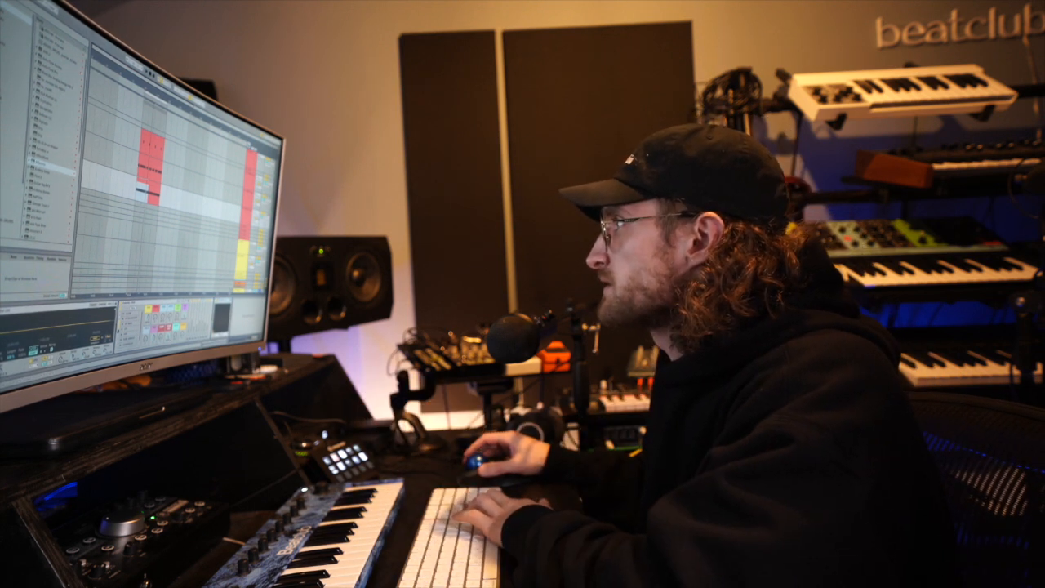
Audition the rim samples in the drum library for drum track 6.
left_click(260, 229)
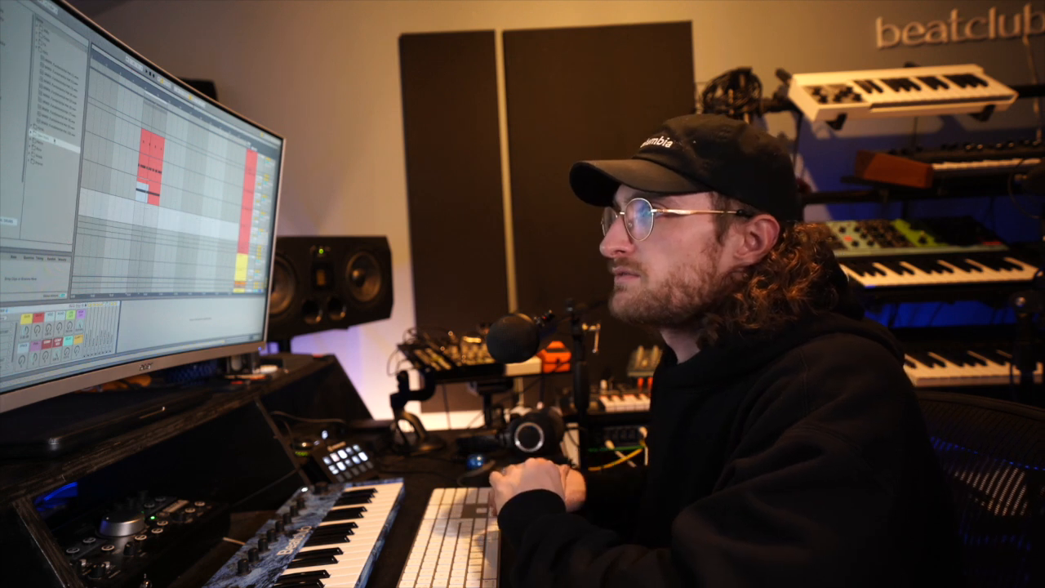
key("Right")
key("Down")
key("Down")
key("Down")
key("Down")
key("Down")
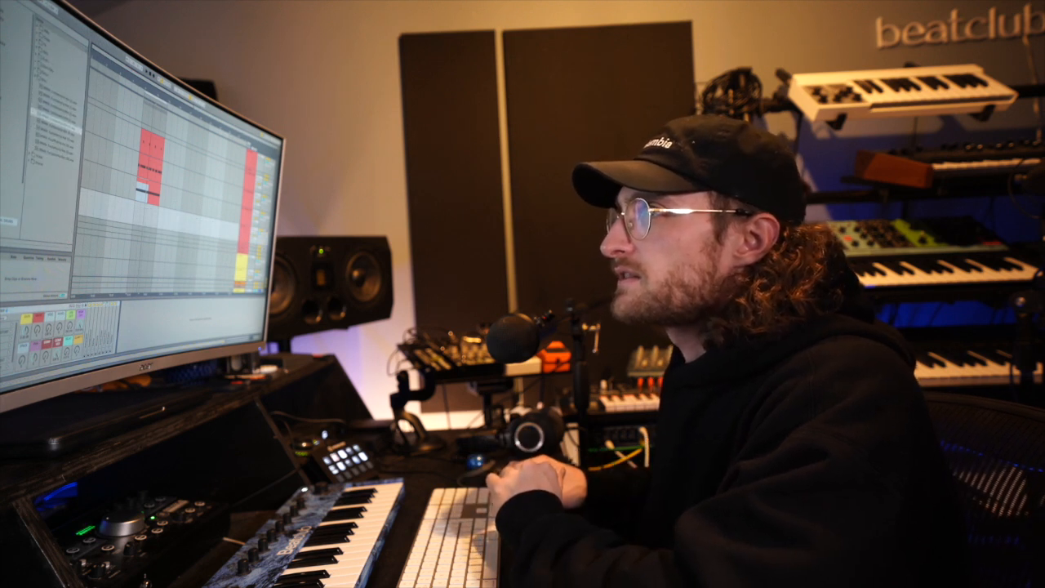
key("Down")
key("Down")
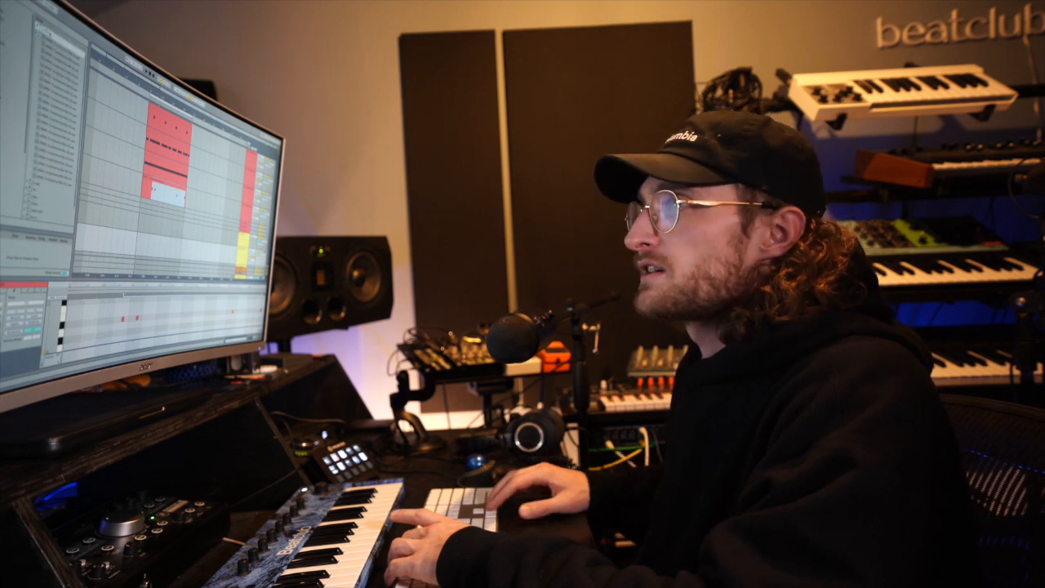
Audition the 808 samples one after another through MNKN_Fundamental 808 (21).
key("Down")
key("Down")
key("Down")
key("Down")
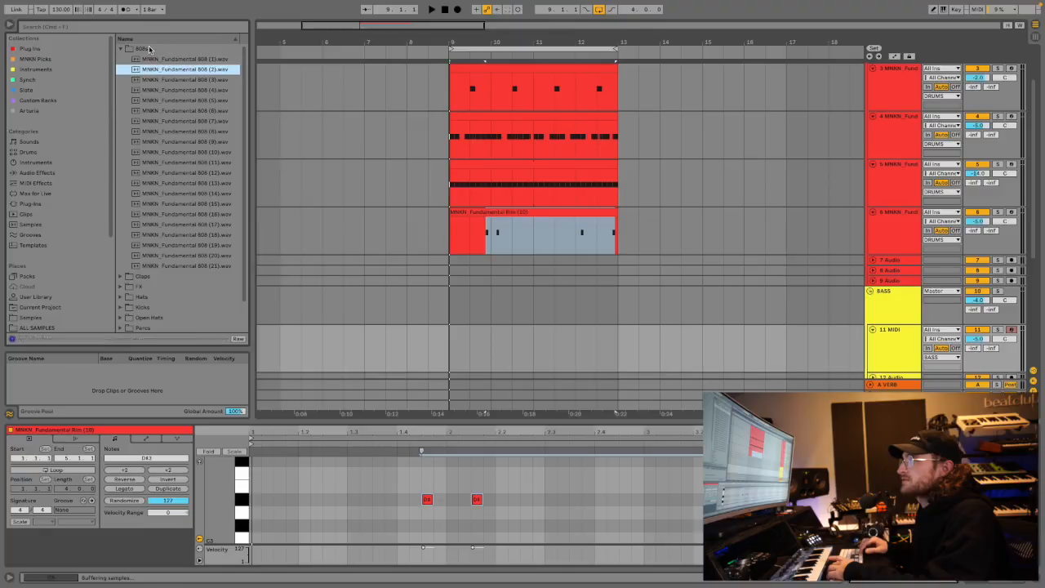
key("Down")
key("Down")
key("Down")
key("Down")
key("Down")
key("Down")
key("Down")
key("Down")
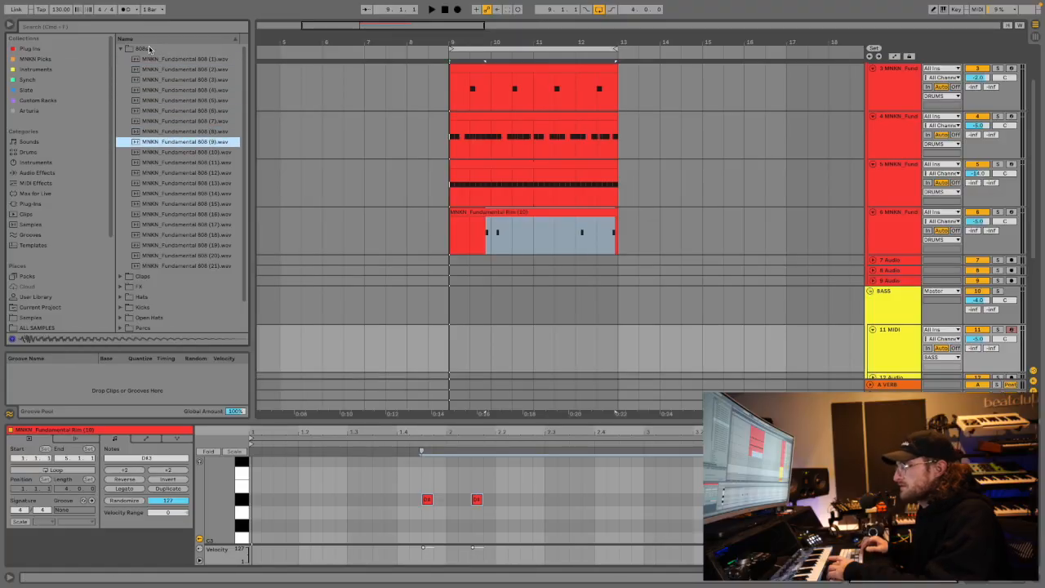
key("Down")
key("Down")
key("Down")
key("Down")
key("Down")
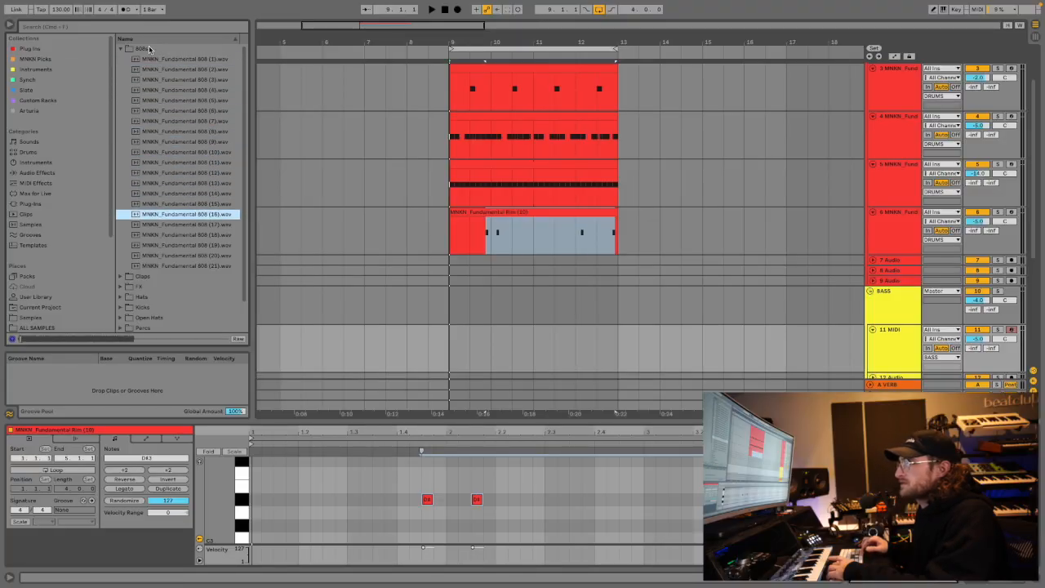
key("Down")
key("Down")
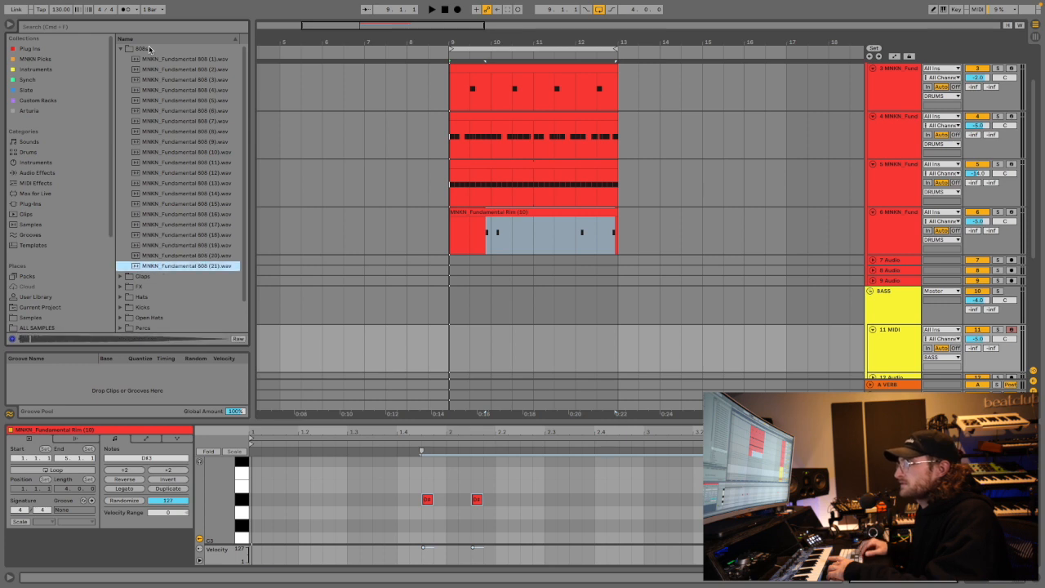
Load the MNKN_Fundamental 808 (1) sample onto MIDI track 11 in the BASS group.
left_click(150, 49)
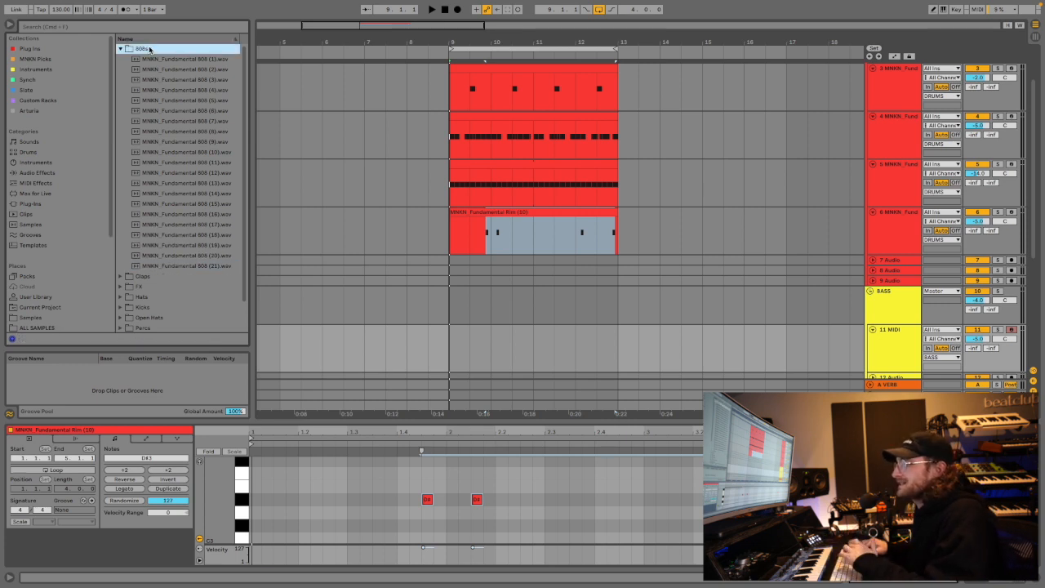
left_click(896, 346)
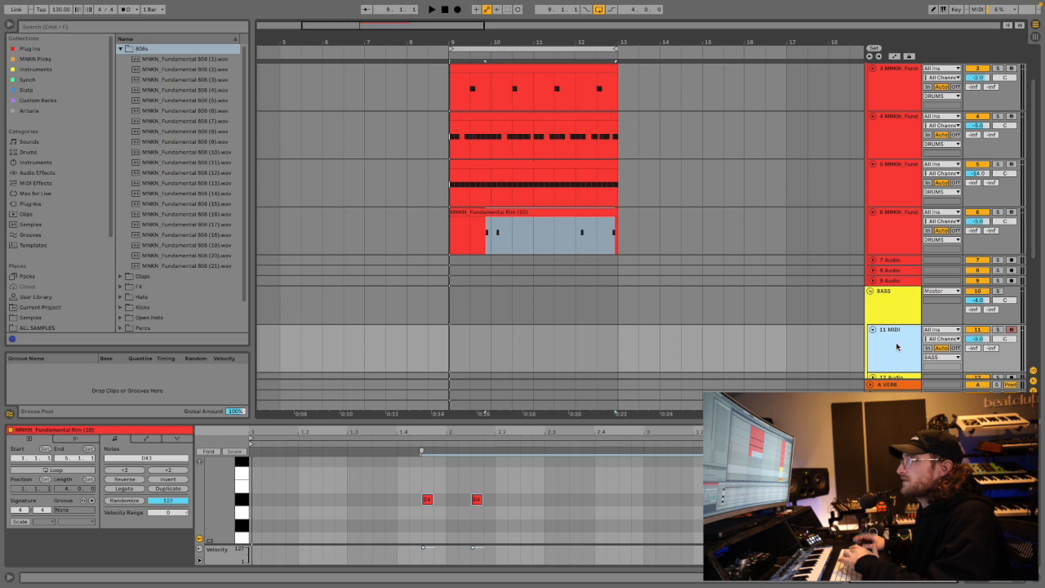
left_click(200, 60)
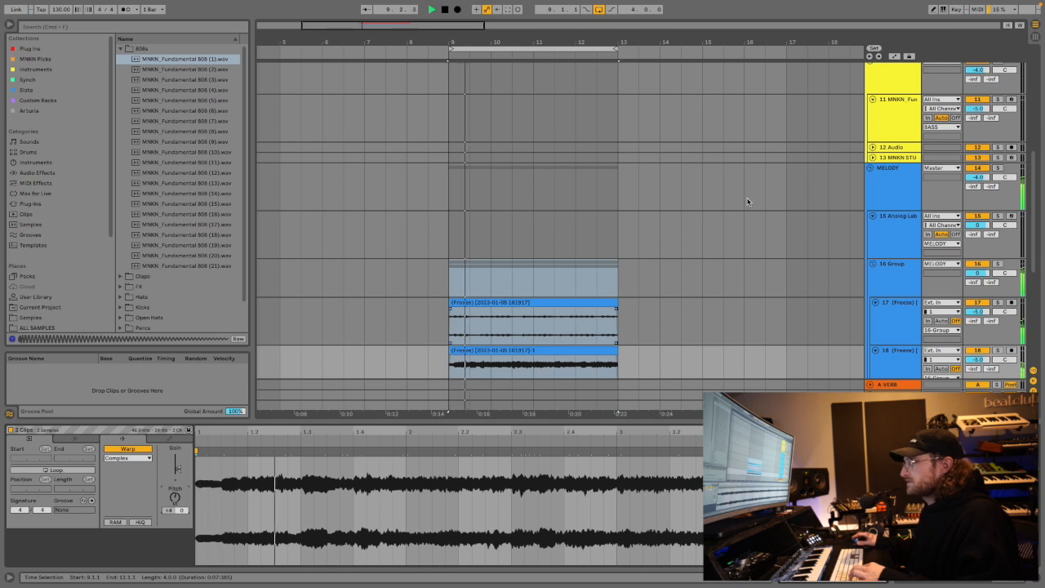
scroll(751, 205, "up", 3)
left_click(900, 230)
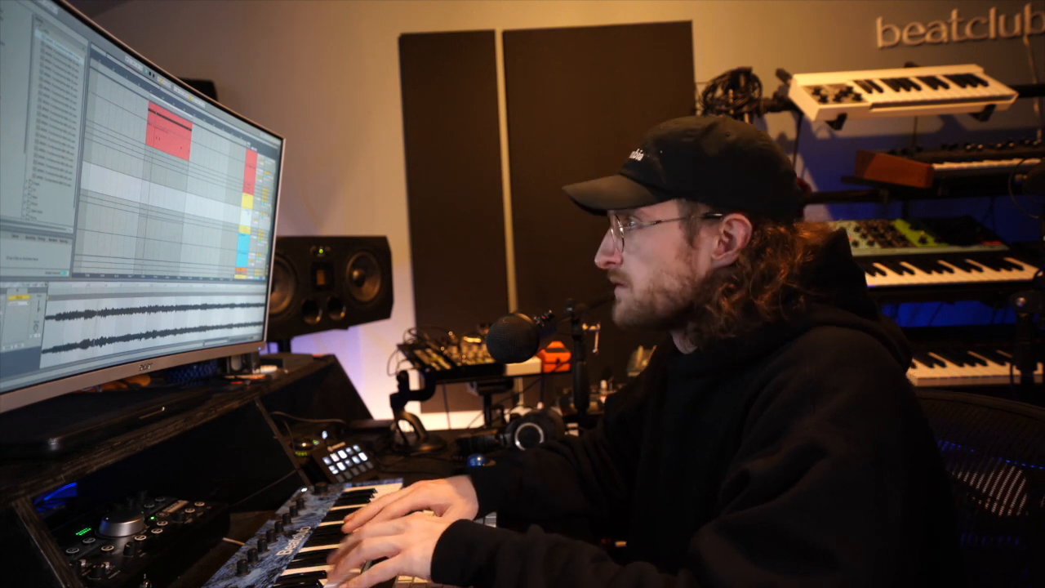
key("Delete")
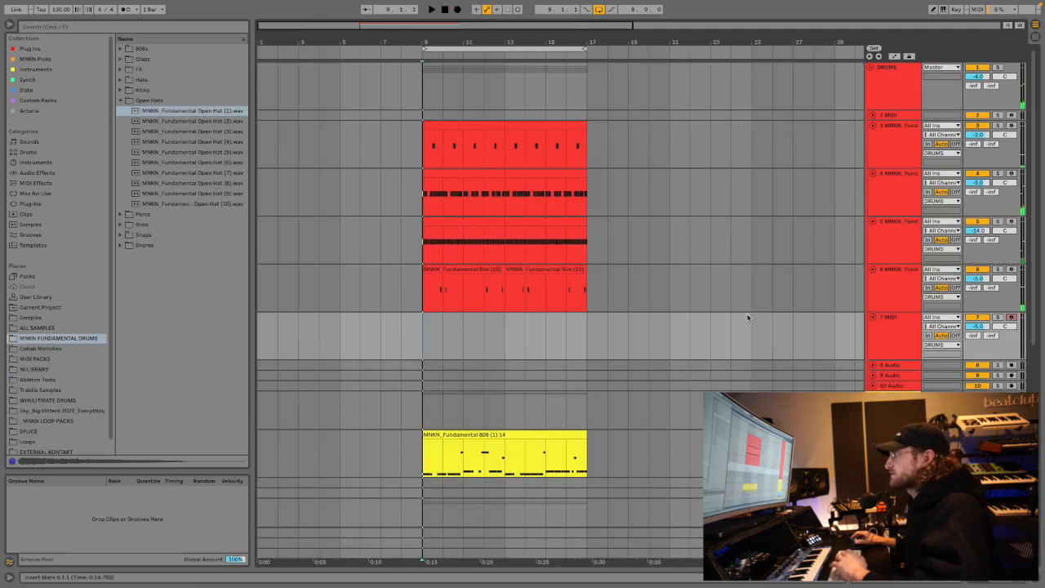
Load MNKN_Fundamental Open Hat (4) onto MIDI track 7 and extend its clip's start from bar 16 back to bar 13.
left_click(904, 332)
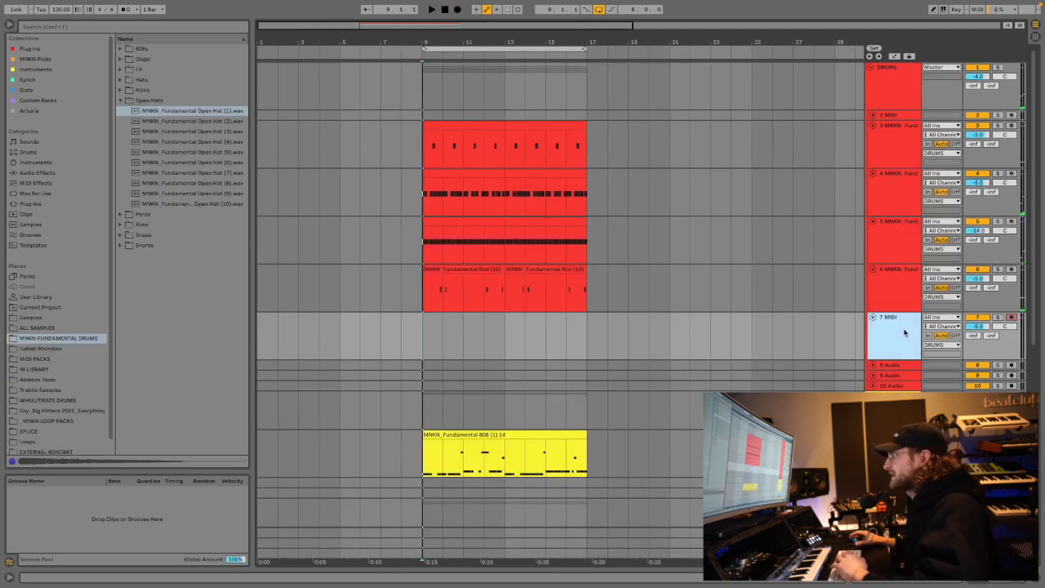
left_click(189, 125)
key("Down")
key("Down")
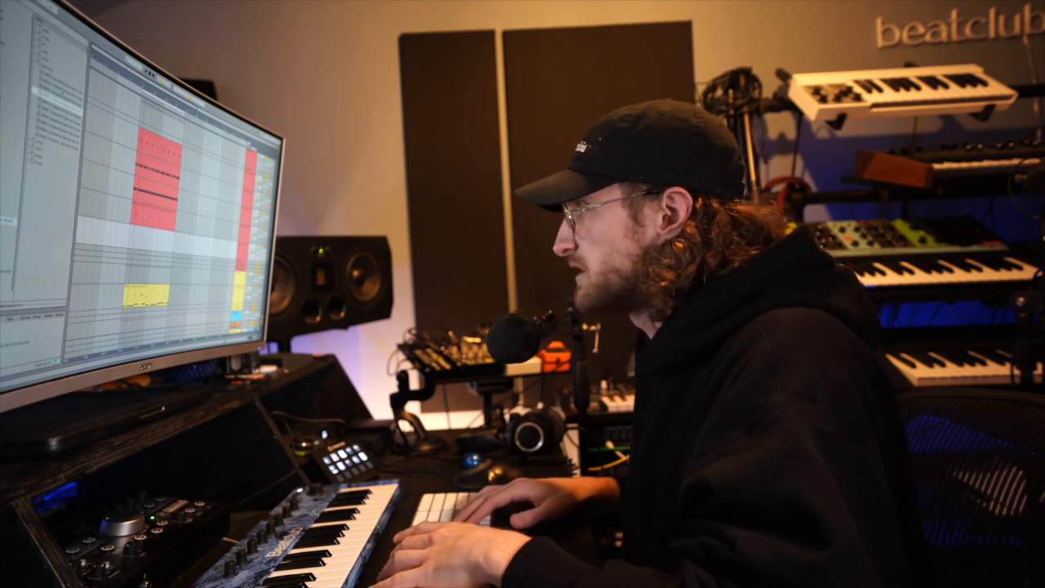
key("shift+Tab")
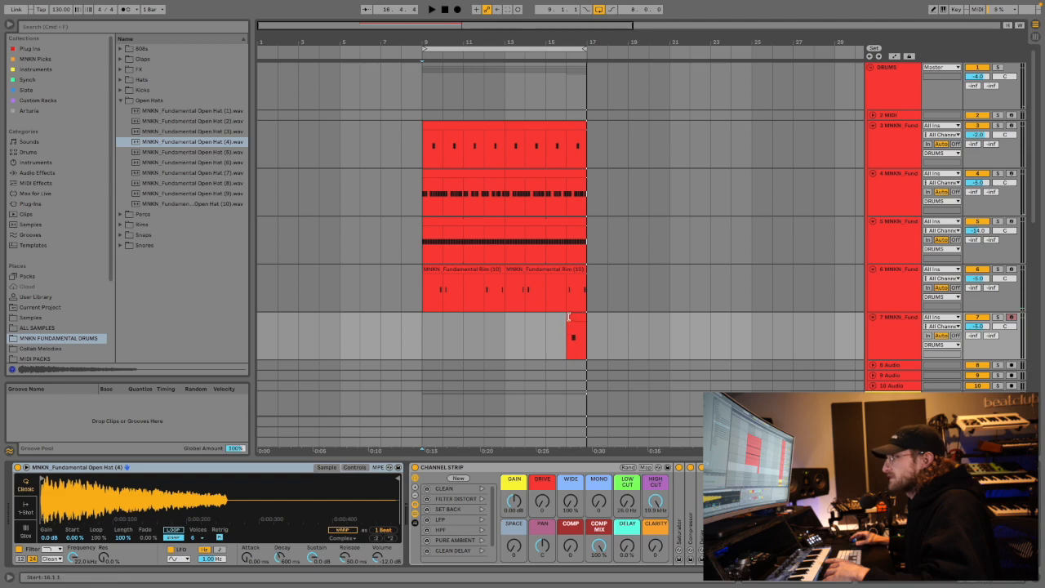
left_click_drag(570, 316, 503, 316)
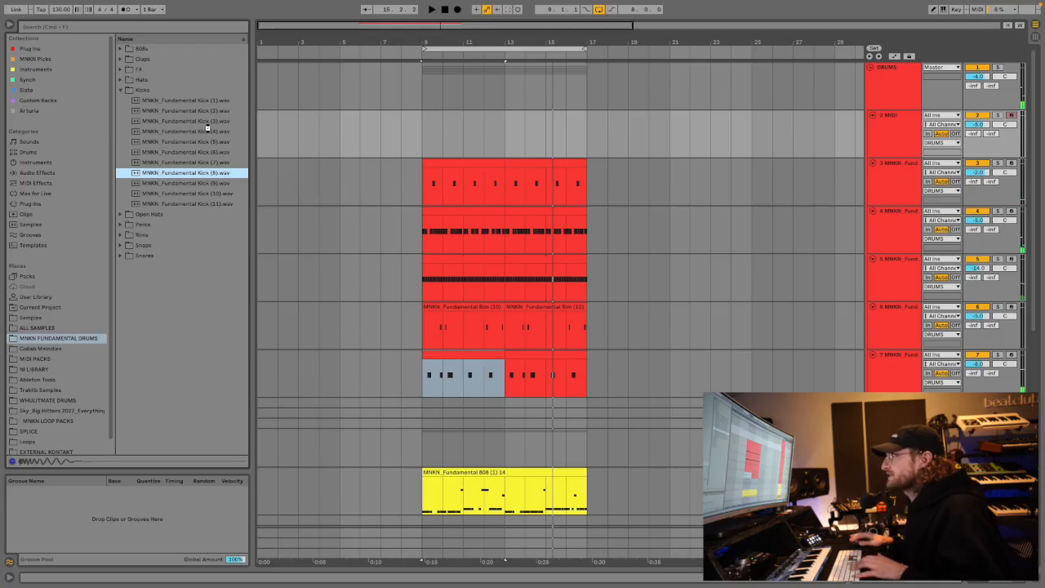
Load MNKN_Fundamental Kick (8) onto drum track 2 and draw kick notes in a new clip spanning bars 9 to 17.
left_click_drag(207, 128, 437, 131)
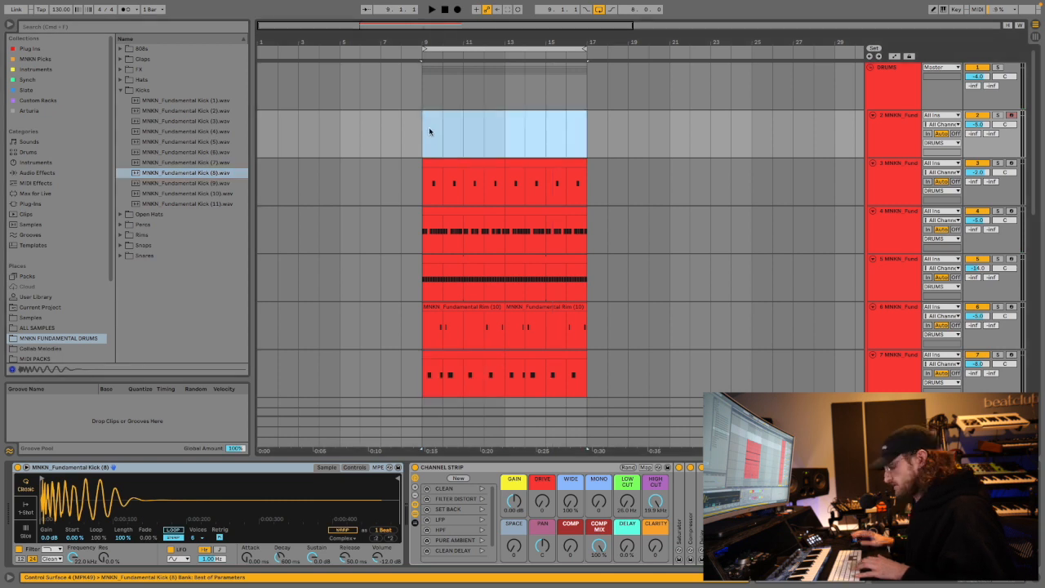
key("ctrl+shift+m")
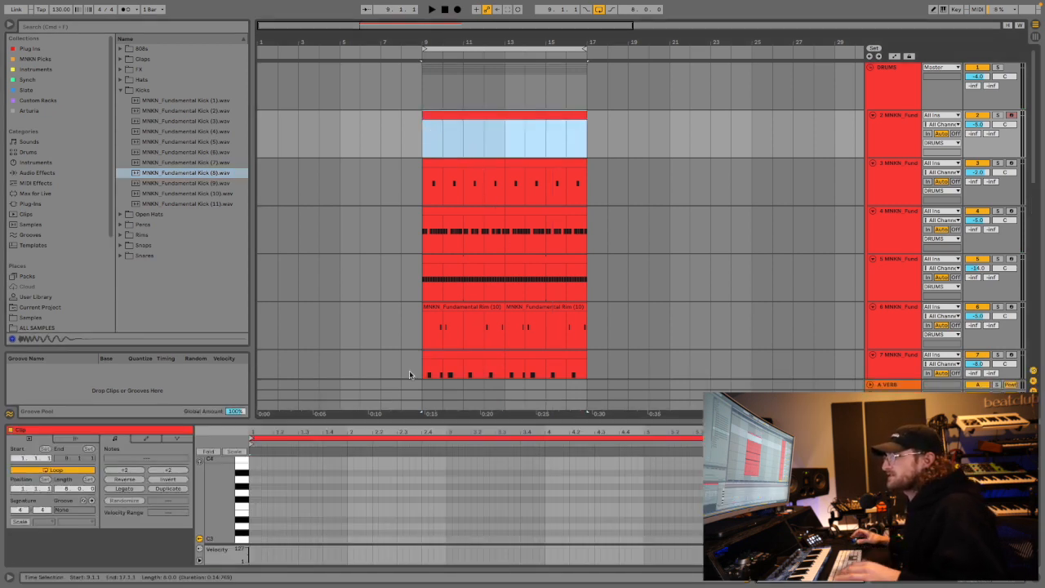
left_click(292, 513)
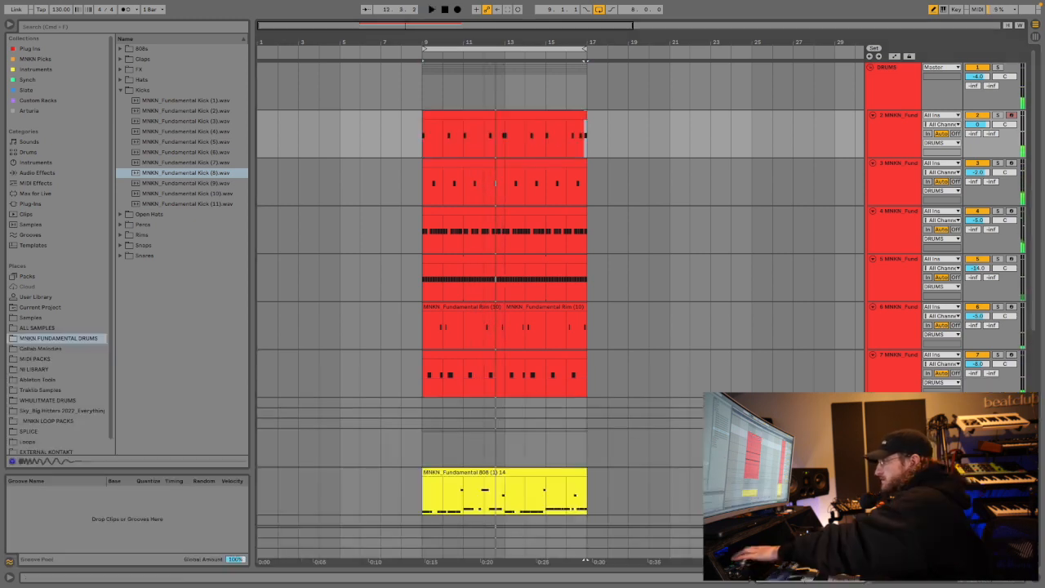
Add Kickstart 2 to the MELODY group and set it to audio triggering with the MNKN Fundamental Kick (8) track as sidechain input.
left_click(873, 307, "alt")
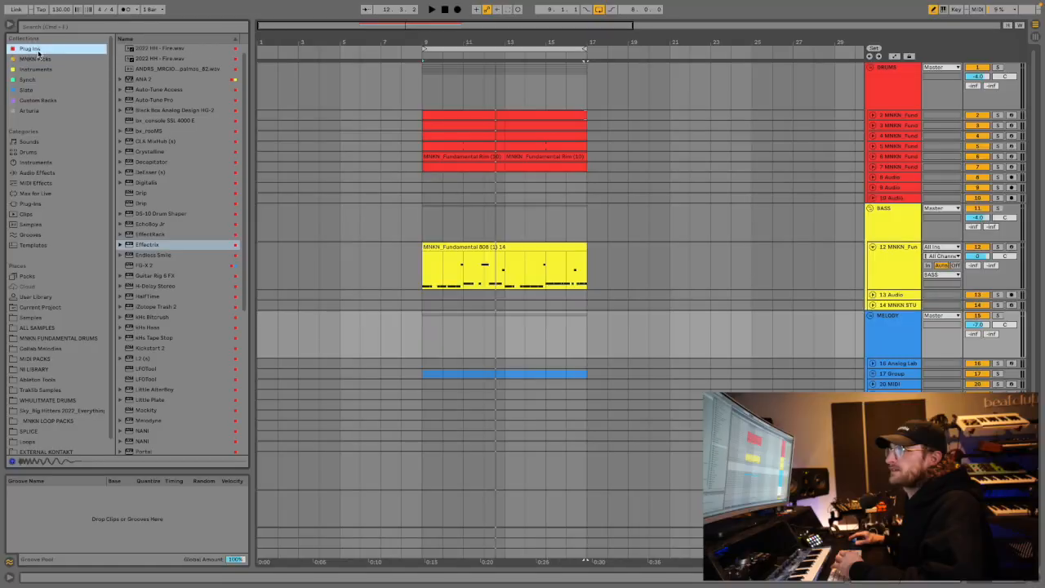
left_click(156, 349)
left_click_drag(450, 327, 428, 332)
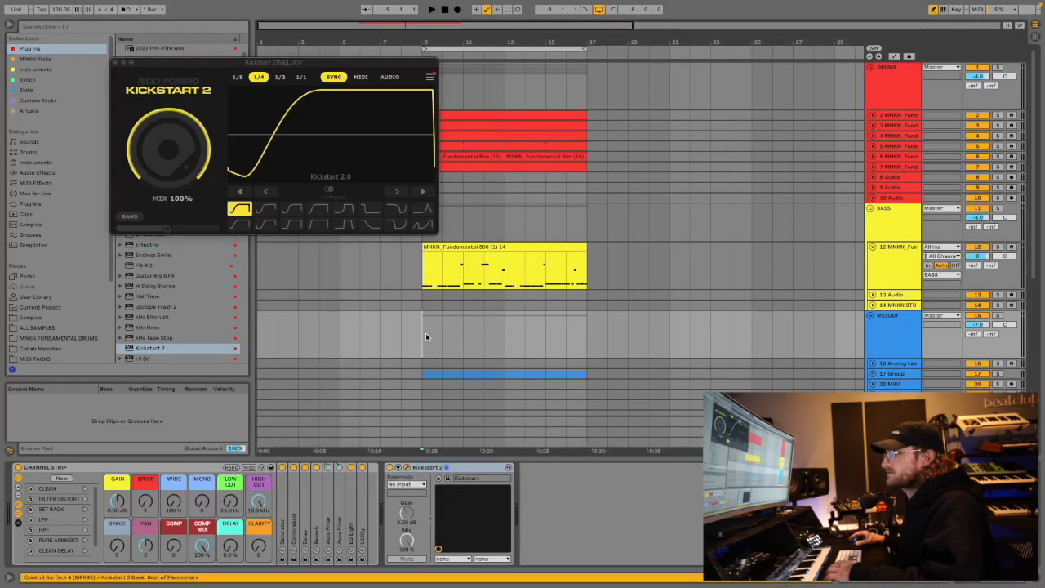
left_click(389, 76)
left_click(419, 482)
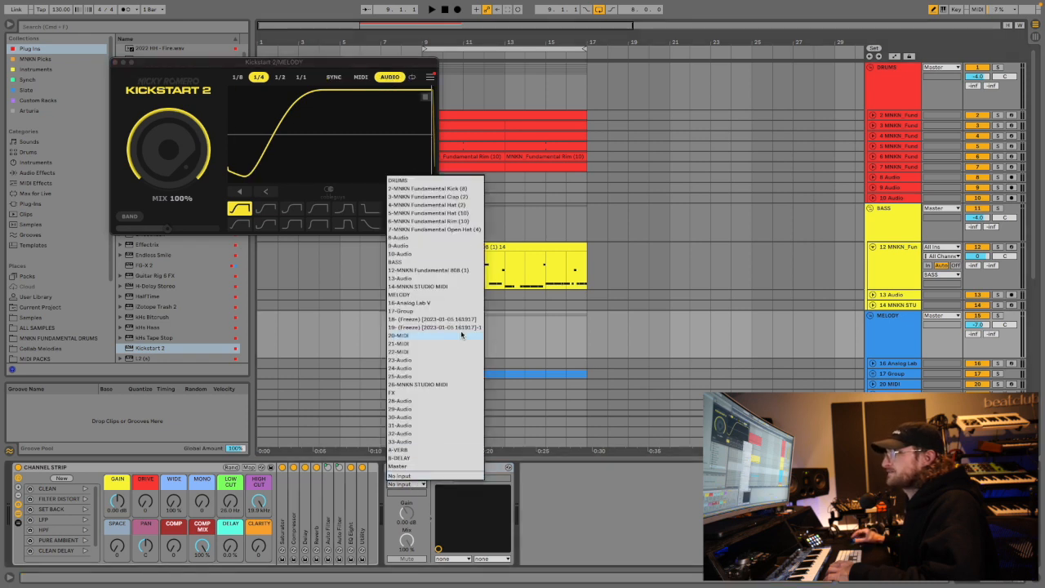
left_click(446, 190)
Adjust Kickstart's ducking curve, then lower its mix while the MELODY group plays soloed.
left_click_drag(257, 181, 226, 168)
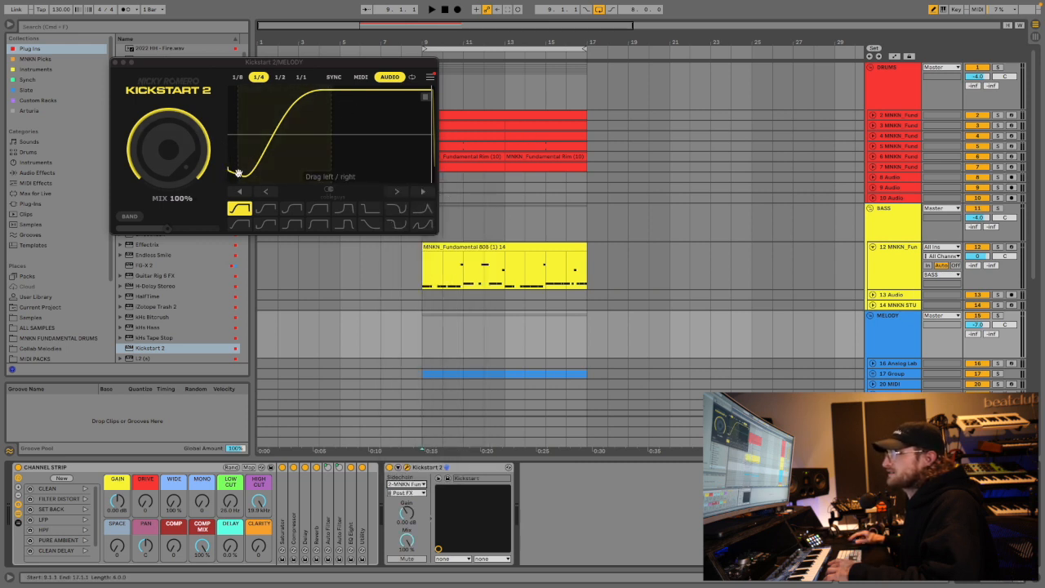
key("space")
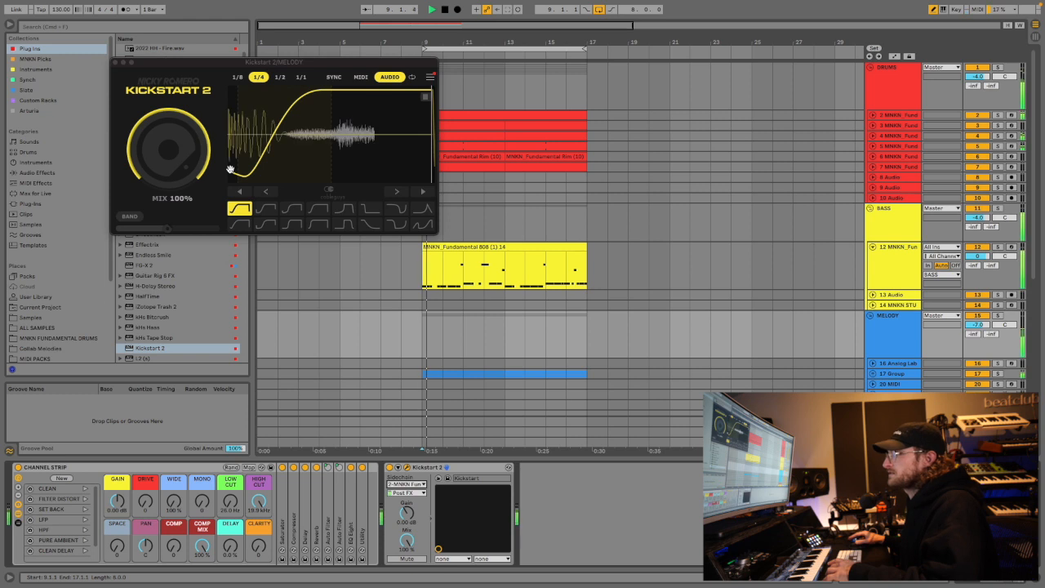
left_click(999, 316)
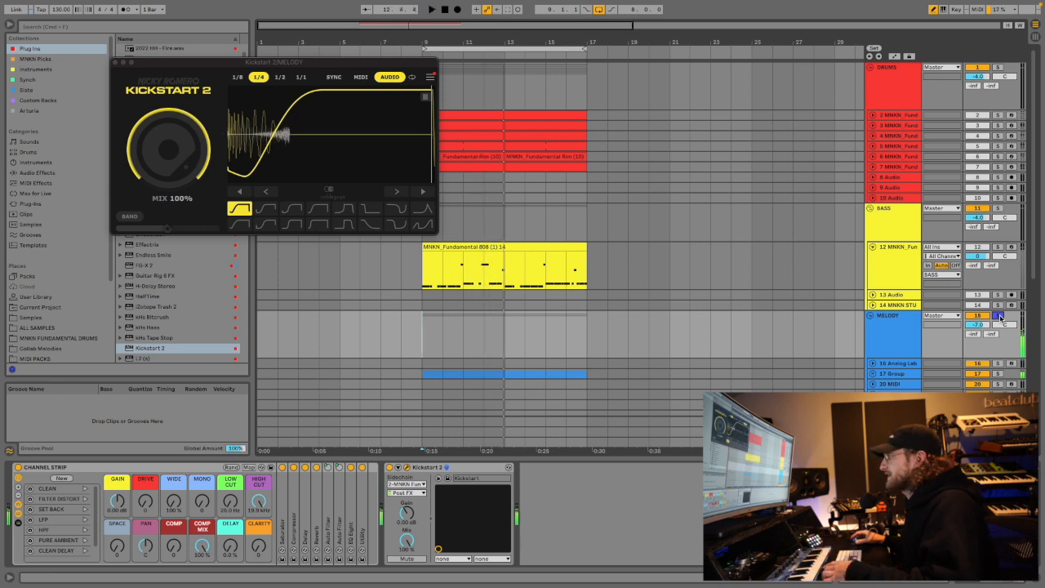
left_click_drag(183, 162, 183, 173)
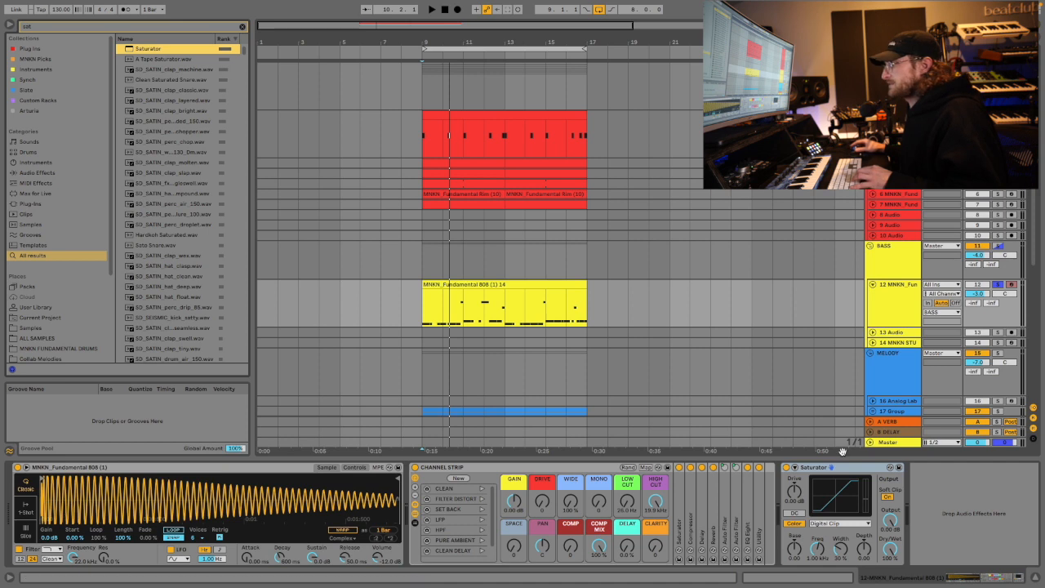
Raise the 808 sampler's gain, then unsolo the 808 track and set its volume to -2 dB.
left_click_drag(50, 539, 47, 539)
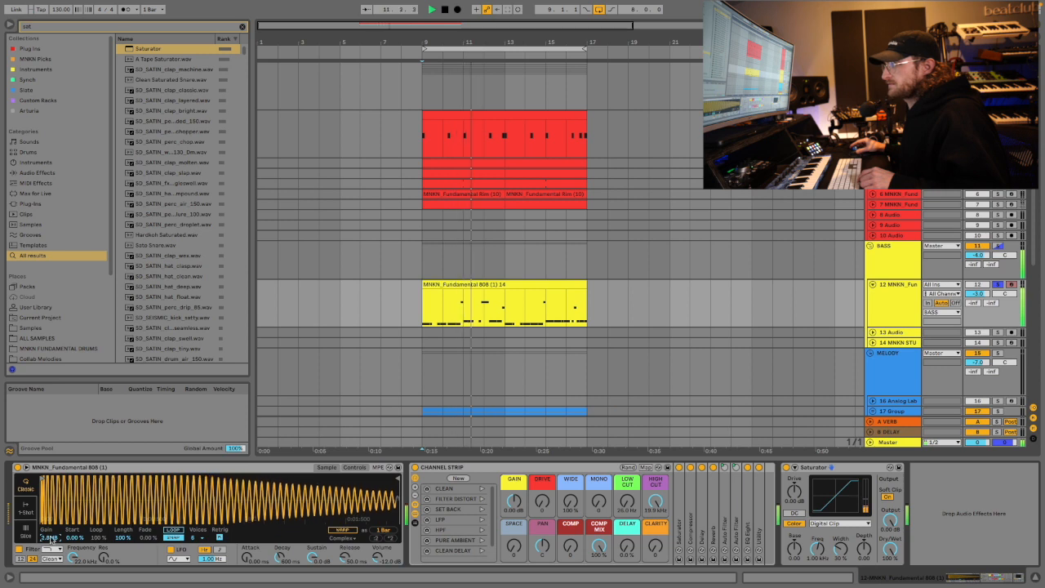
left_click(998, 285)
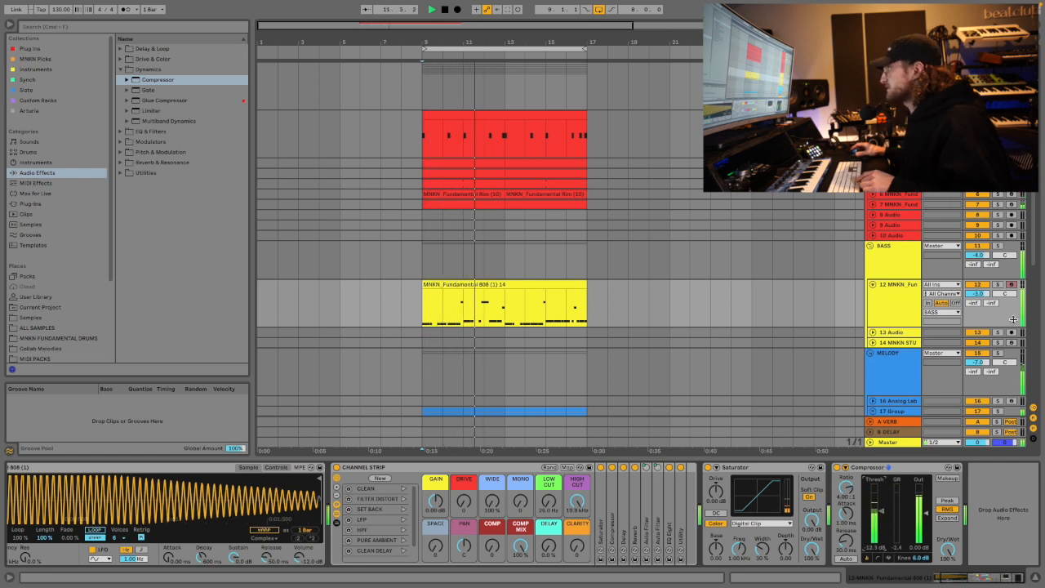
left_click_drag(987, 296, 988, 291)
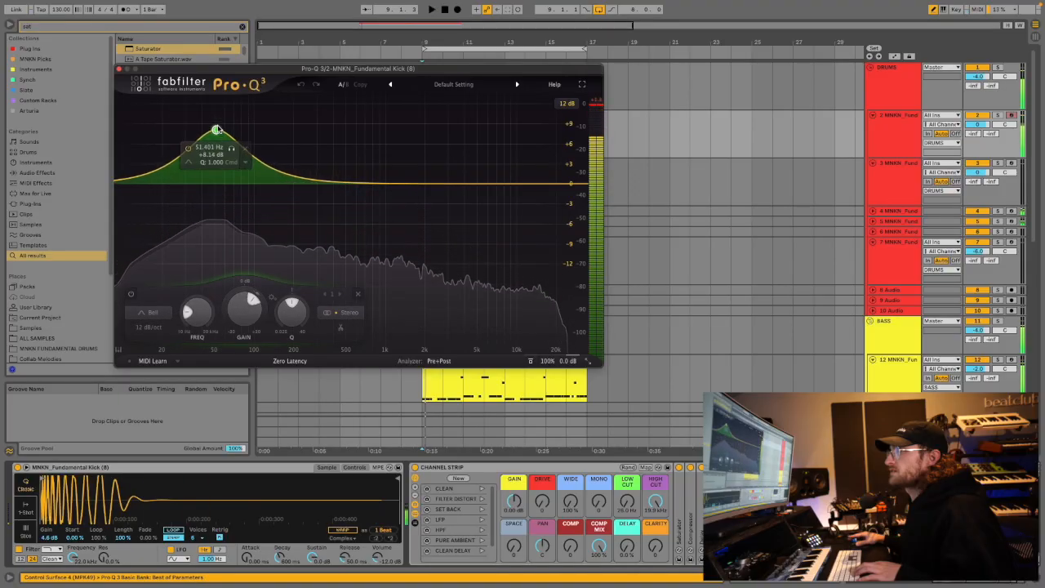
Shape the kick in Pro-Q 3 with a dip near 40 Hz, a 2 dB boost near 99 Hz with Q 2.2, and a third band near 20 Hz.
left_click_drag(215, 130, 201, 200)
left_click_drag(283, 187, 252, 172)
left_click_drag(300, 313, 303, 297)
mouse_move(252, 169)
left_mouse_down()
mouse_move(256, 144)
mouse_move(253, 171)
left_mouse_up()
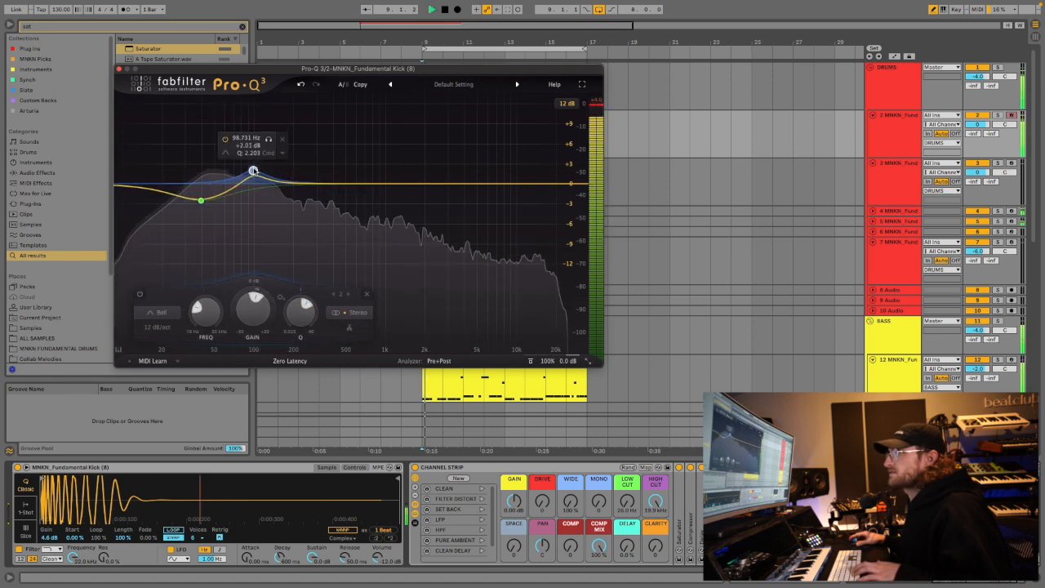
double_click(133, 187)
left_click_drag(132, 189, 166, 194)
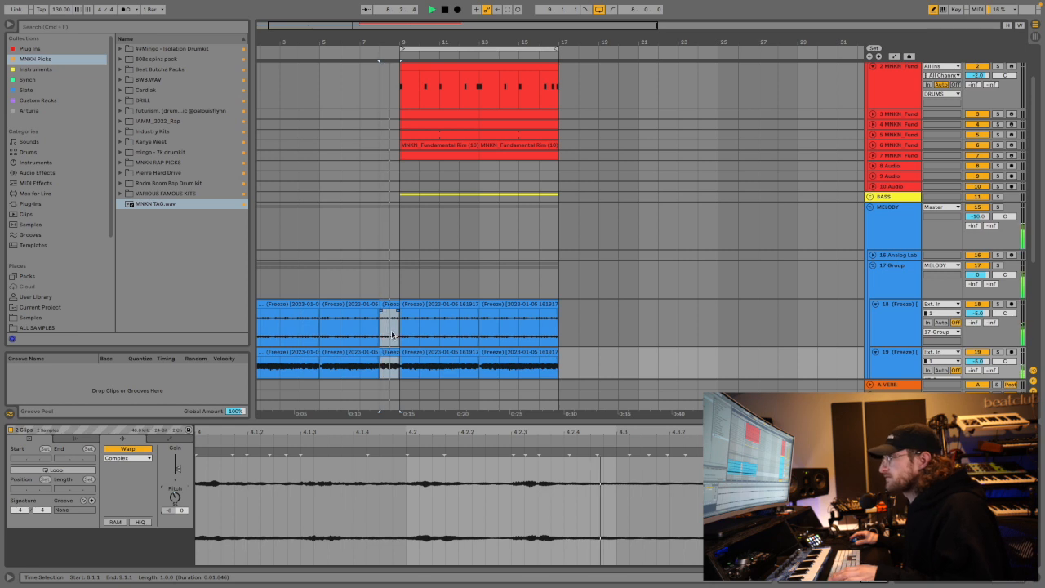
left_click_drag(384, 43, 466, 363)
scroll(433, 327, "down", 1)
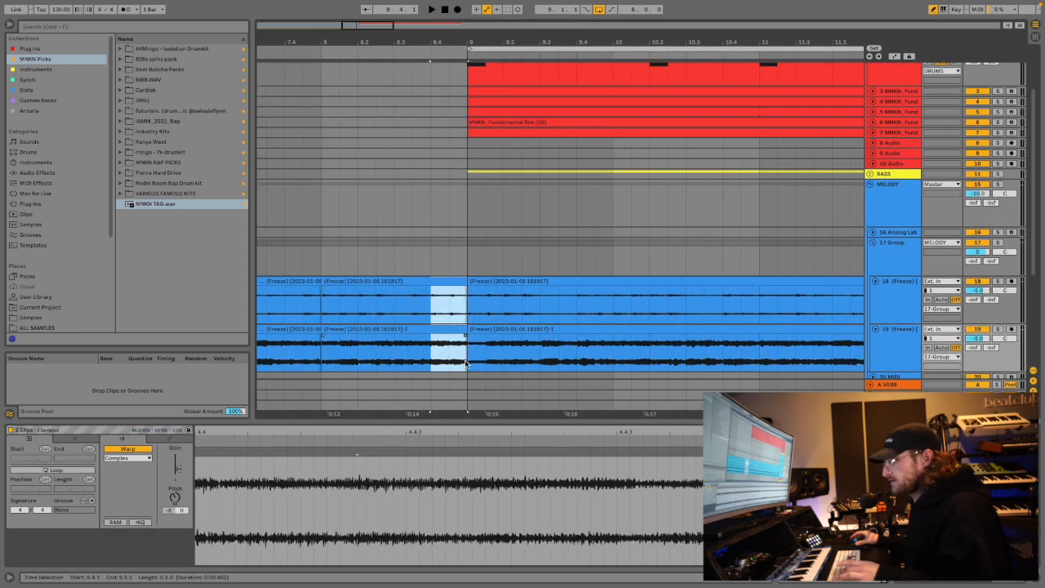
key("ctrl+e")
left_click(369, 311)
key("space")
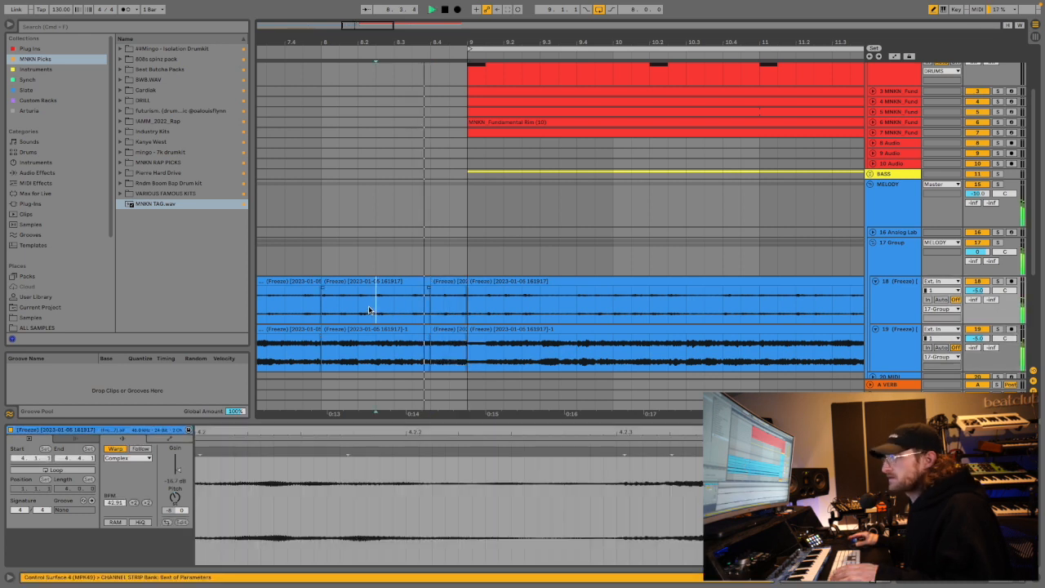
key("super+z")
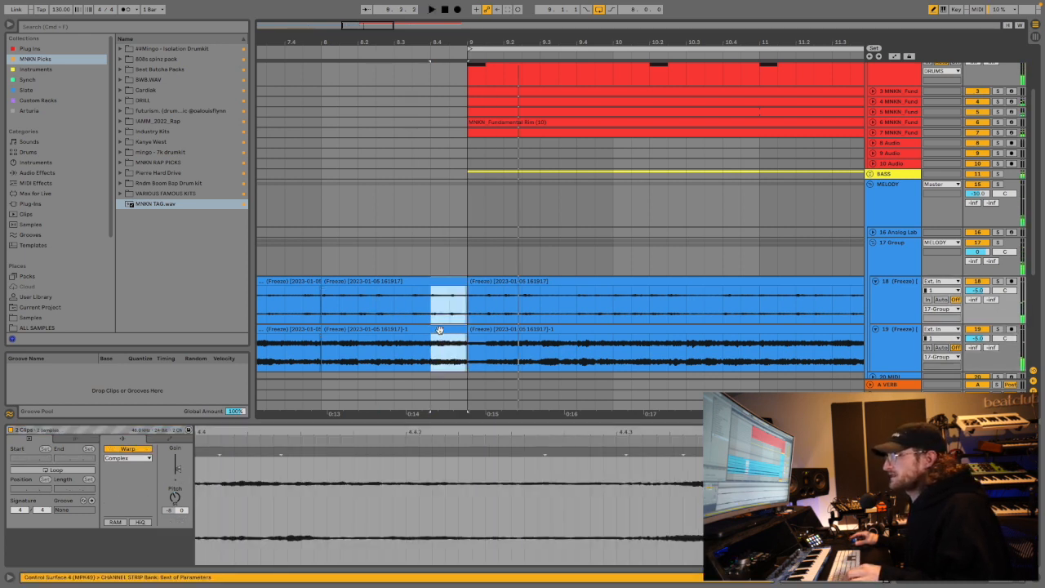
left_click_drag(449, 304, 431, 350)
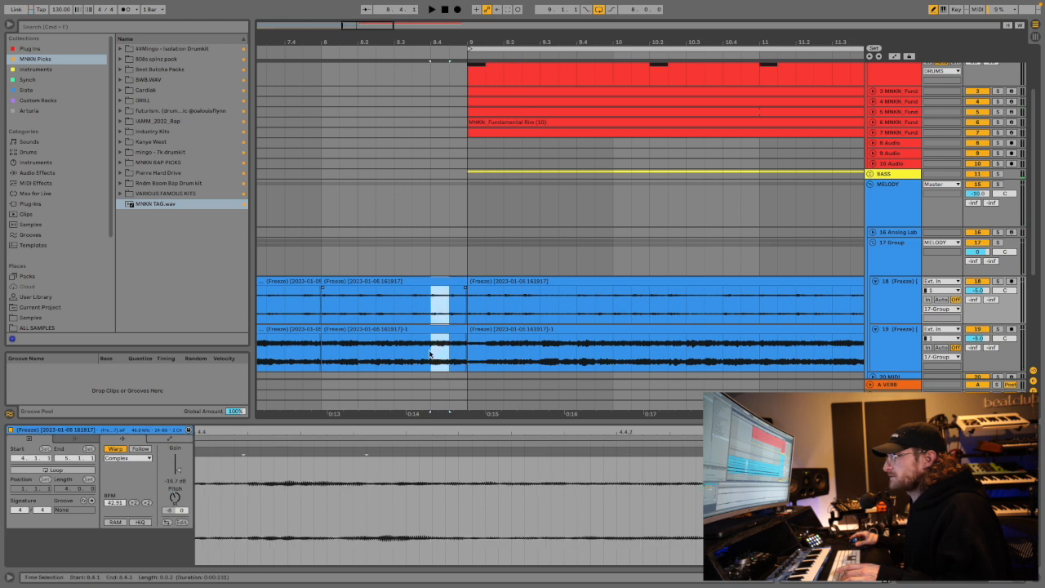
key("super+e")
left_click(459, 281, "shift")
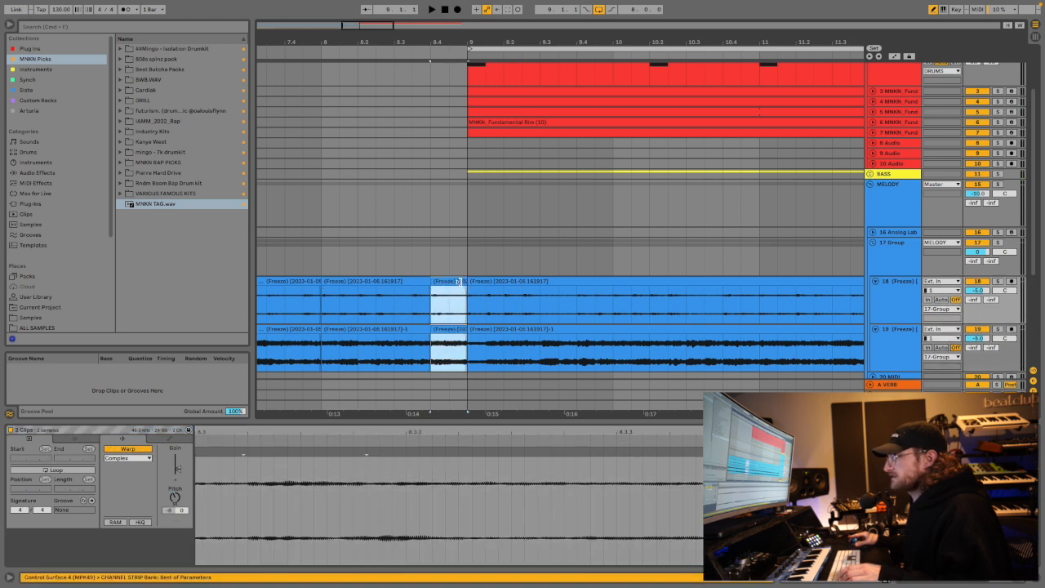
left_click(372, 309)
key("space")
key("space")
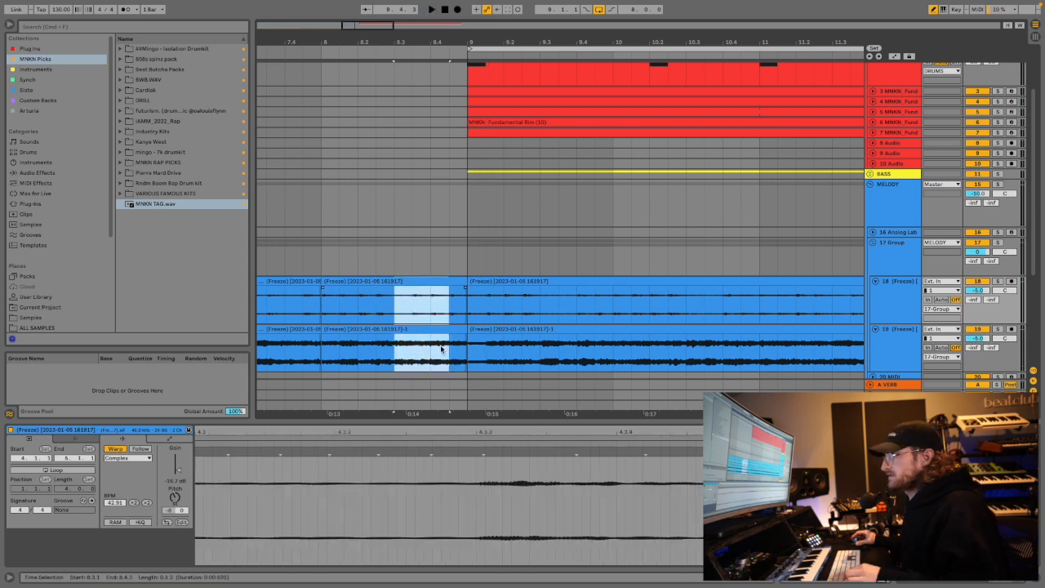
Split both frozen melody clips around a short slice starting at 8.3.1 and extend the slice's end to bar 9.
left_click_drag(441, 348, 408, 349)
key("super+e")
left_click_drag(410, 281, 465, 282)
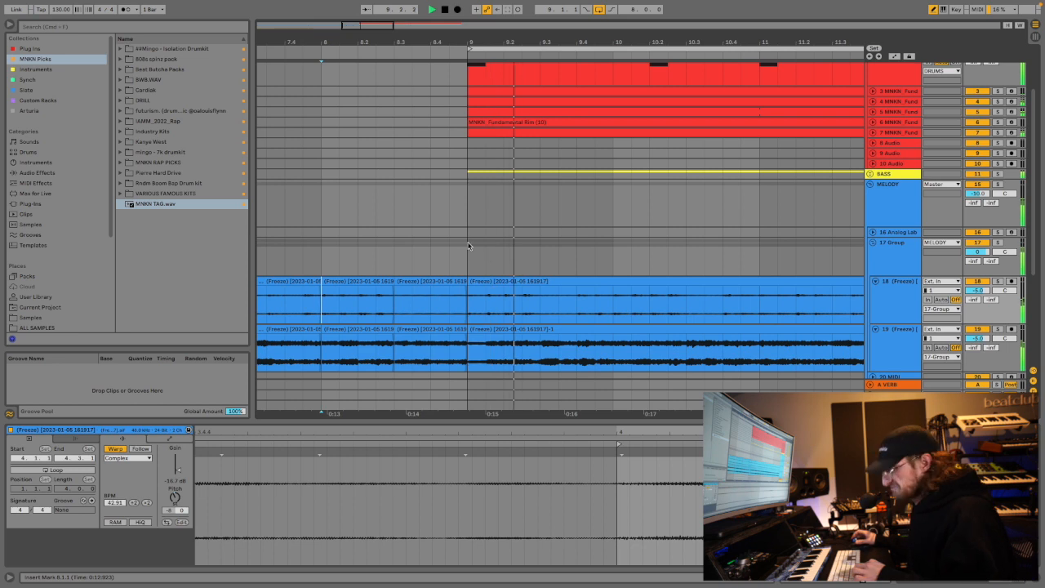
Duplicate the section from bar 9 to 17 directly behind itself, deactivate the kick clip at bar 9, and unfold the BASS group.
left_click_drag(443, 36, 444, 8)
scroll(486, 169, "up", 3)
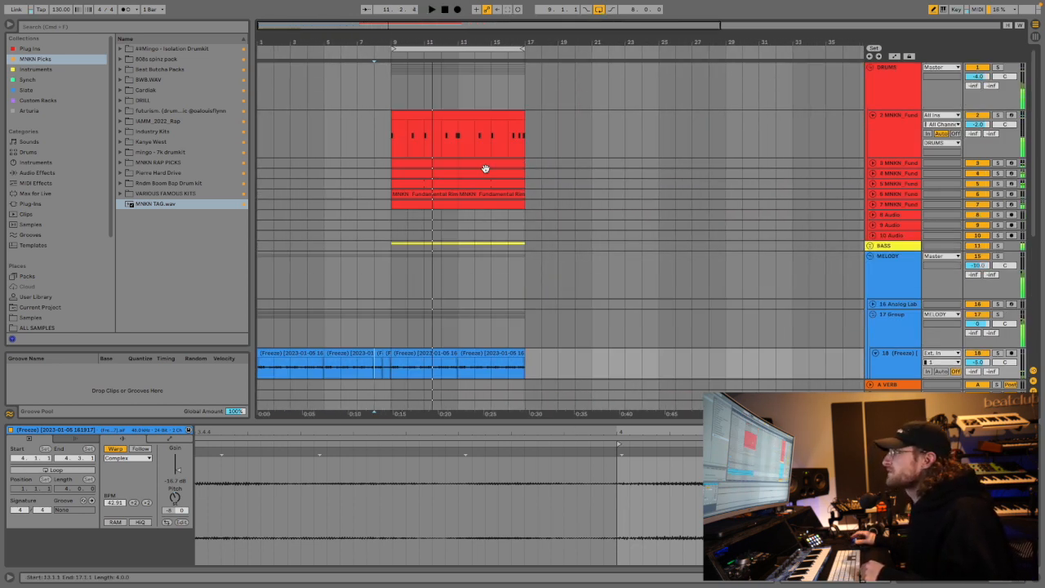
left_click(411, 116)
key("shift+super+d")
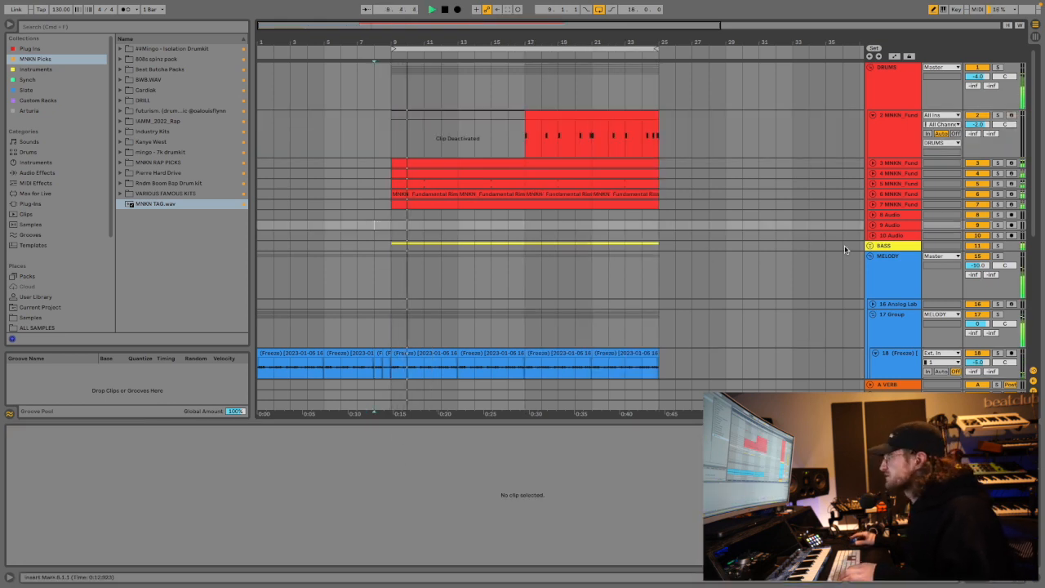
left_click(871, 246)
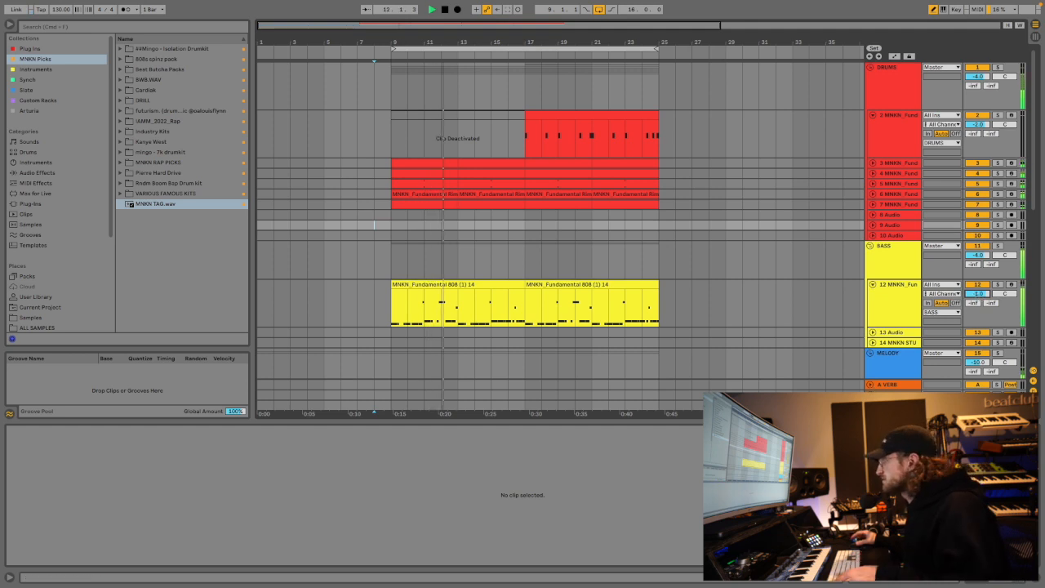
Search the browser for "sat" and insert Saturator after Utility on the master track, then restart playback.
double_click(894, 405)
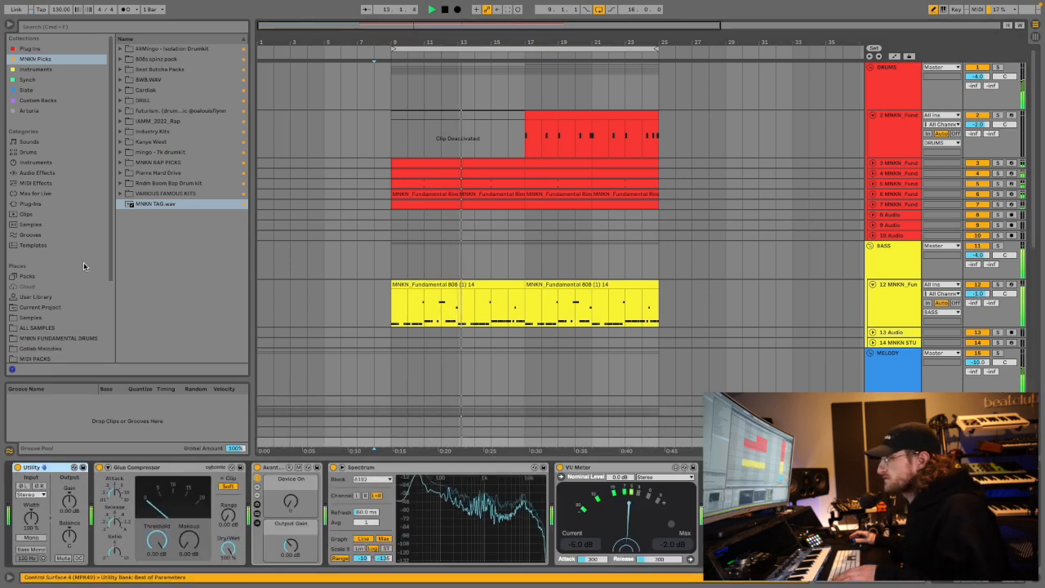
key("space")
scroll(49, 310, "down", 3)
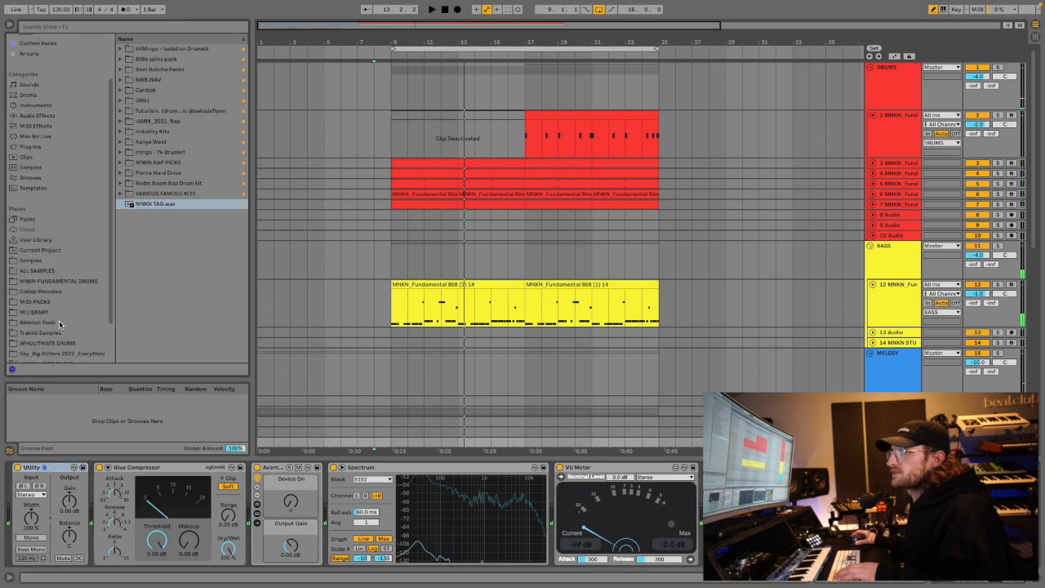
left_click(34, 189)
key("ctrl+f")
type("sat")
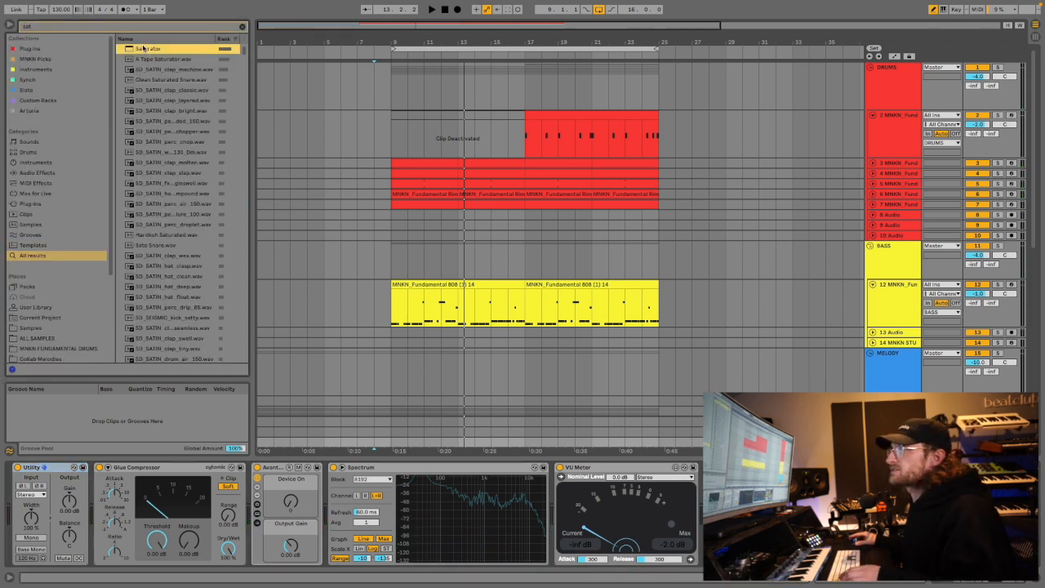
key("Return")
key("space")
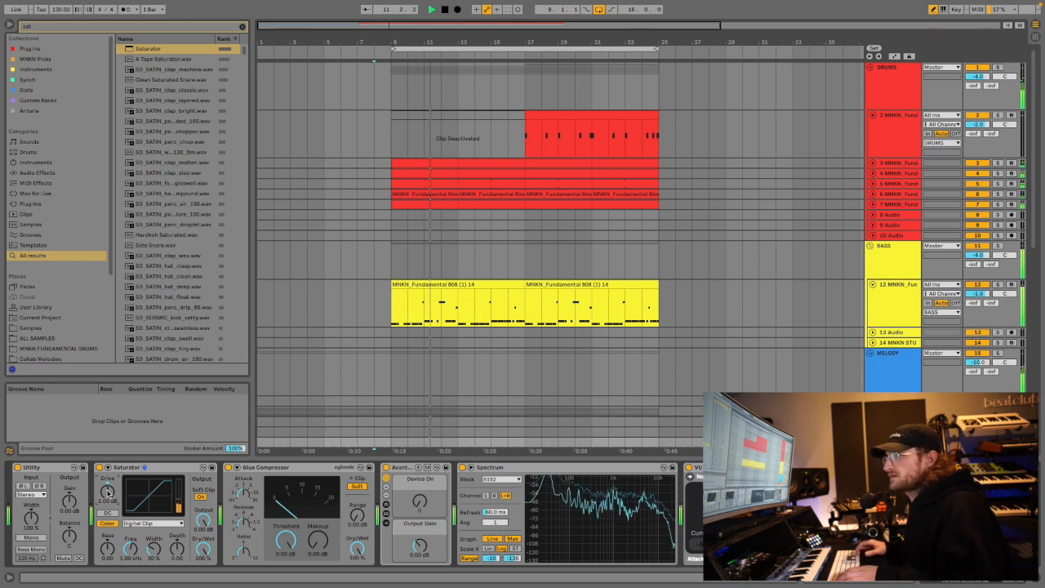
Set the 808 sampler's attack to 0.22 ms and its voices to 1, then unsolo the 808 track.
left_click(898, 302)
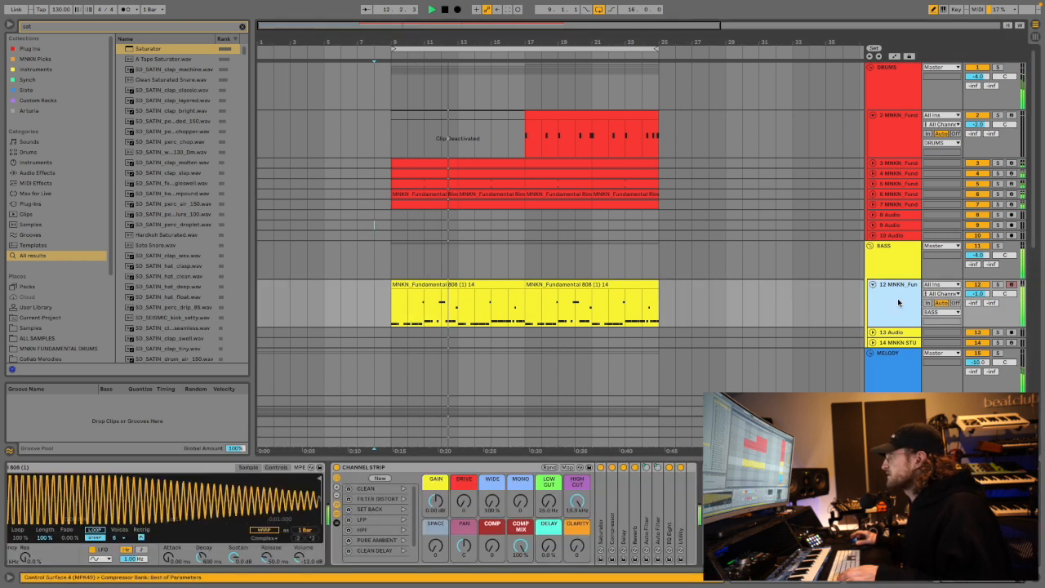
left_click(892, 255)
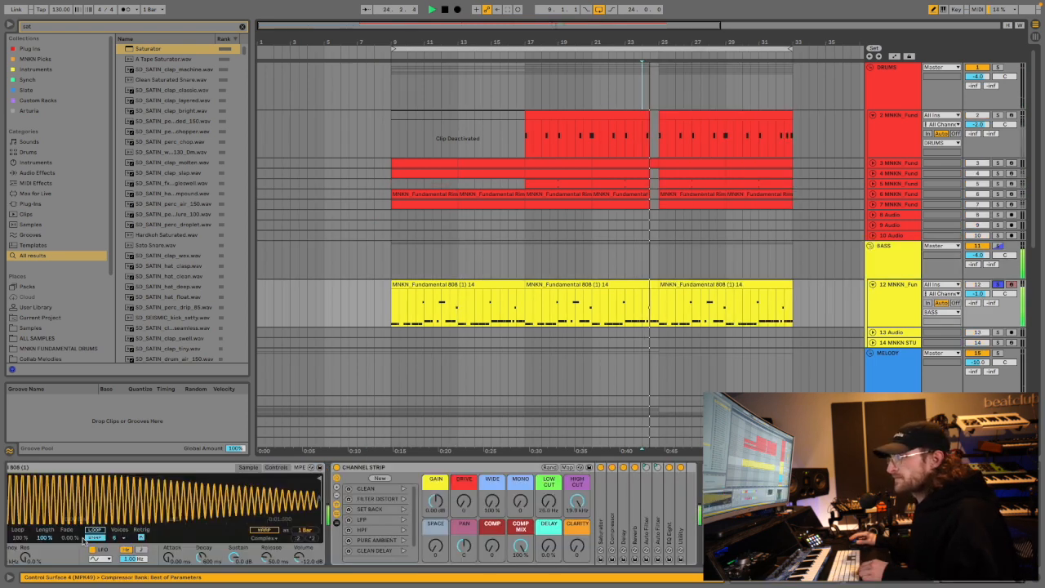
left_click_drag(171, 558, 172, 556)
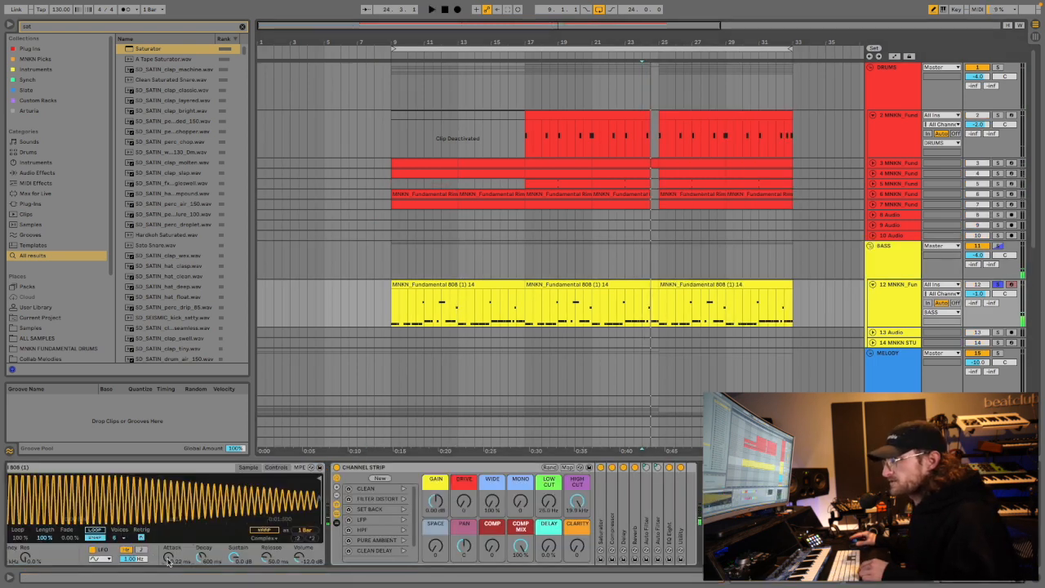
left_click(118, 538)
left_click(117, 417)
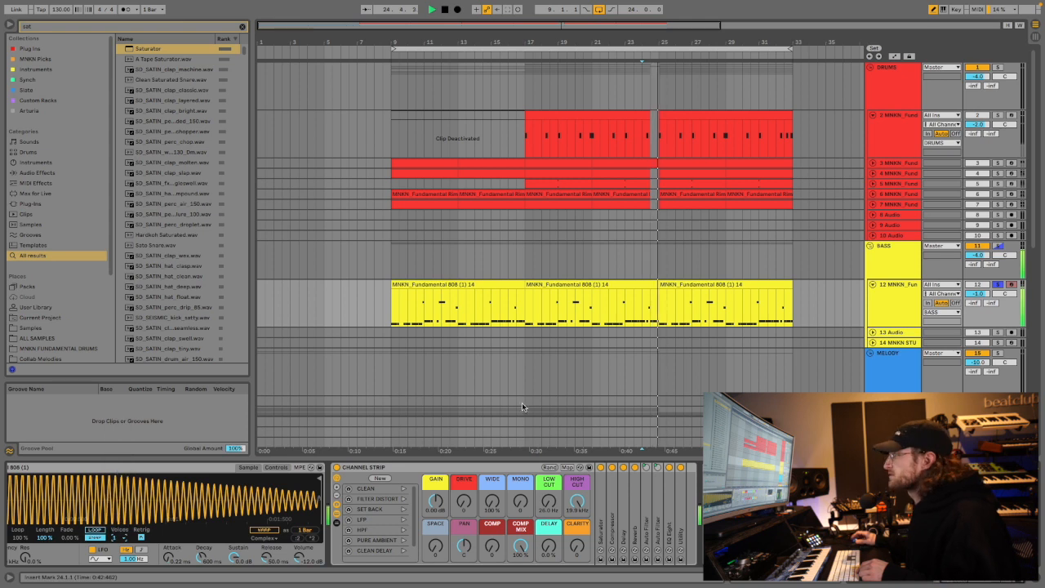
left_click(998, 284)
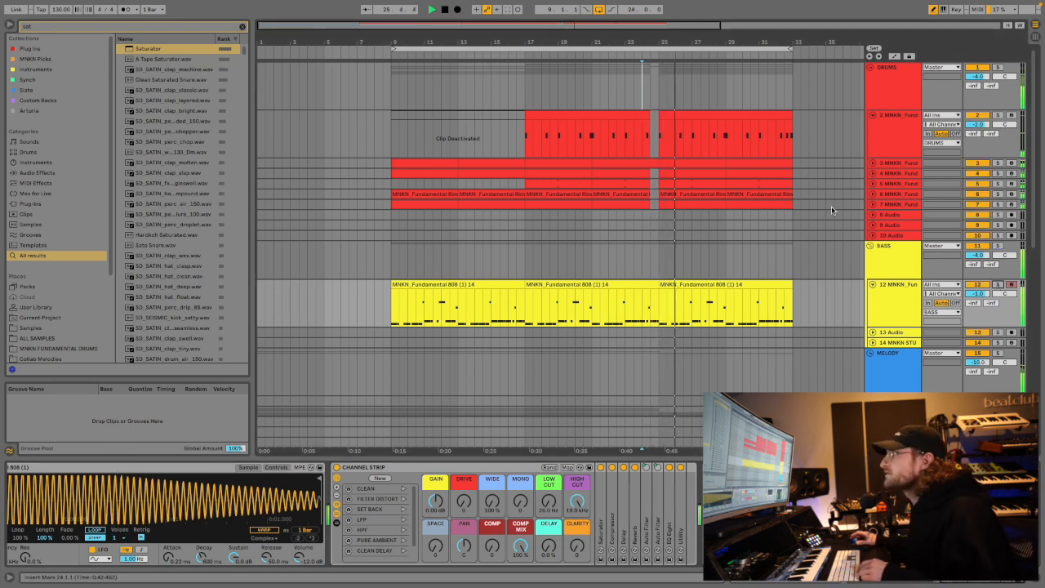
Stop playback and select the frozen melody clip starting at bar 25 on track 19.
scroll(701, 294, "down", 5)
scroll(702, 294, "up", 2)
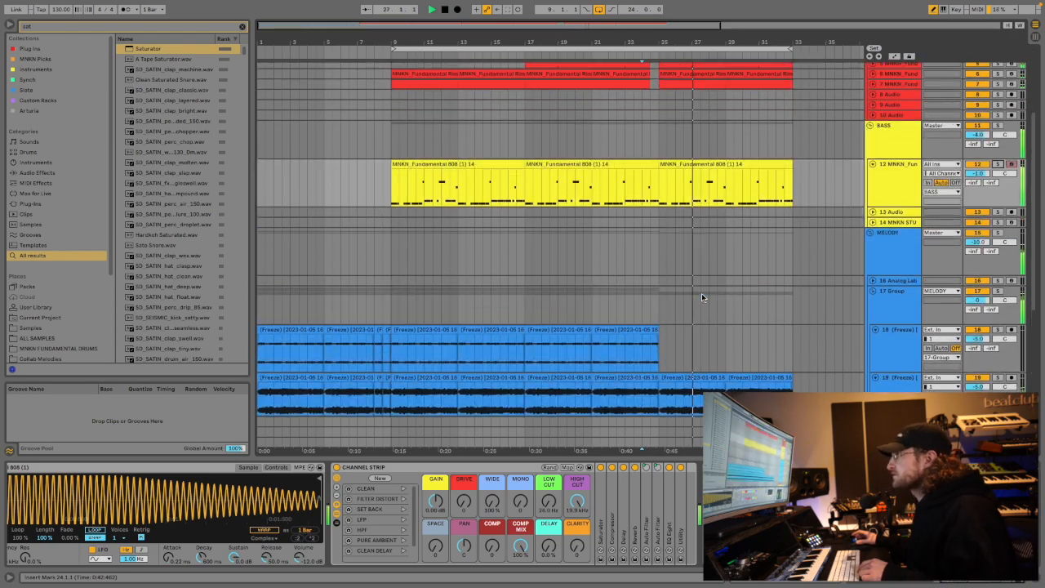
key("space")
left_click(692, 380)
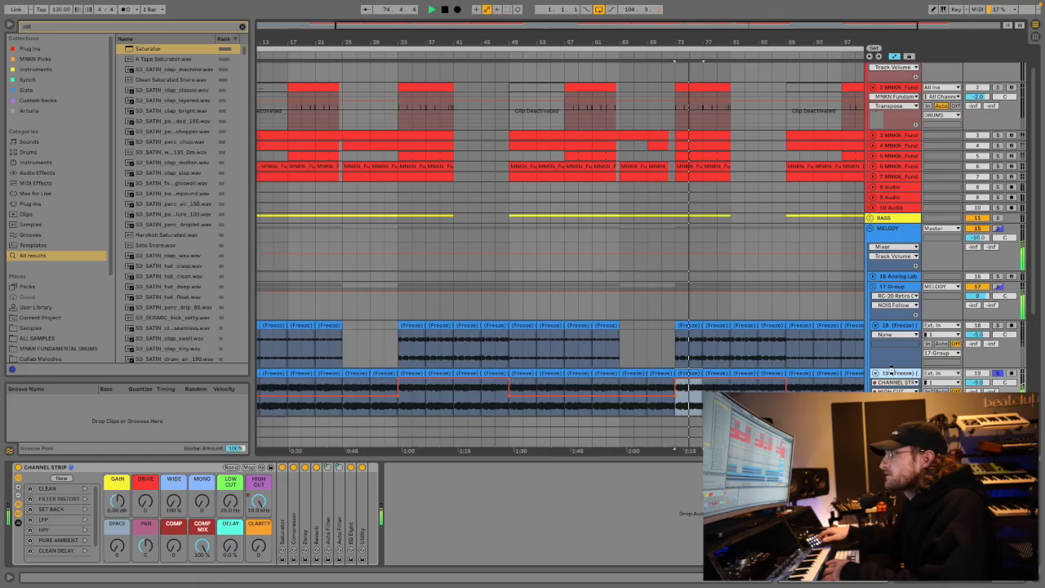
Open the plug-in after the Channel Strip on the soloed frozen melody track 19 and reshape its EQ curve.
left_click(393, 467)
mouse_move(396, 189)
left_mouse_down()
mouse_move(379, 150)
mouse_move(393, 209)
left_mouse_up()
scroll(379, 151, "up", 5)
mouse_move(454, 190)
left_mouse_down()
mouse_move(471, 152)
mouse_move(456, 198)
left_mouse_up()
left_click_drag(523, 191, 497, 128)
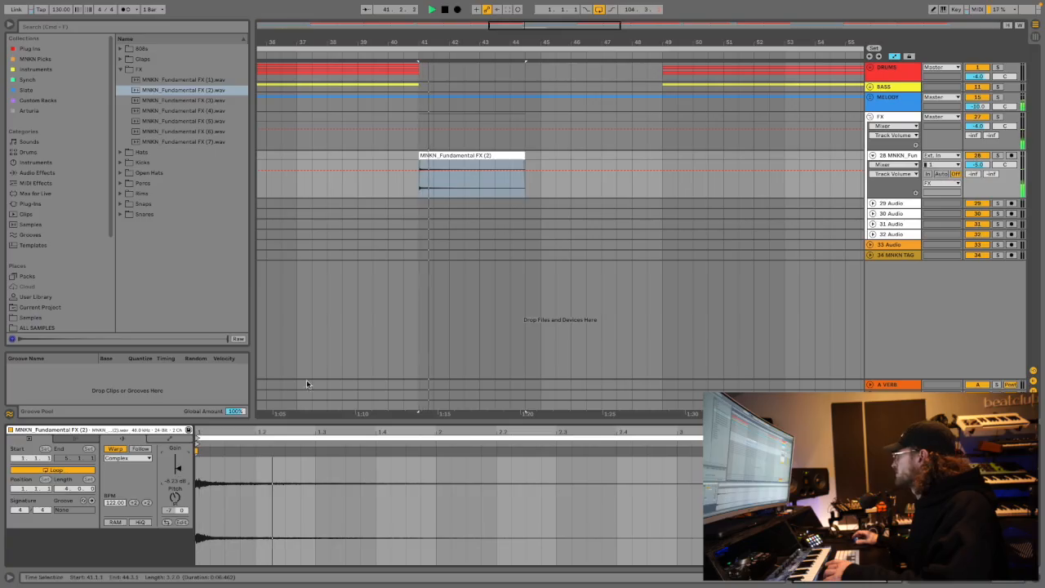
Copy the MNKN_Fundamental FX (2) clip from bar 41 to bar 81 on its track in the FX group.
scroll(492, 142, "down", 5)
left_click_drag(483, 156, 700, 155)
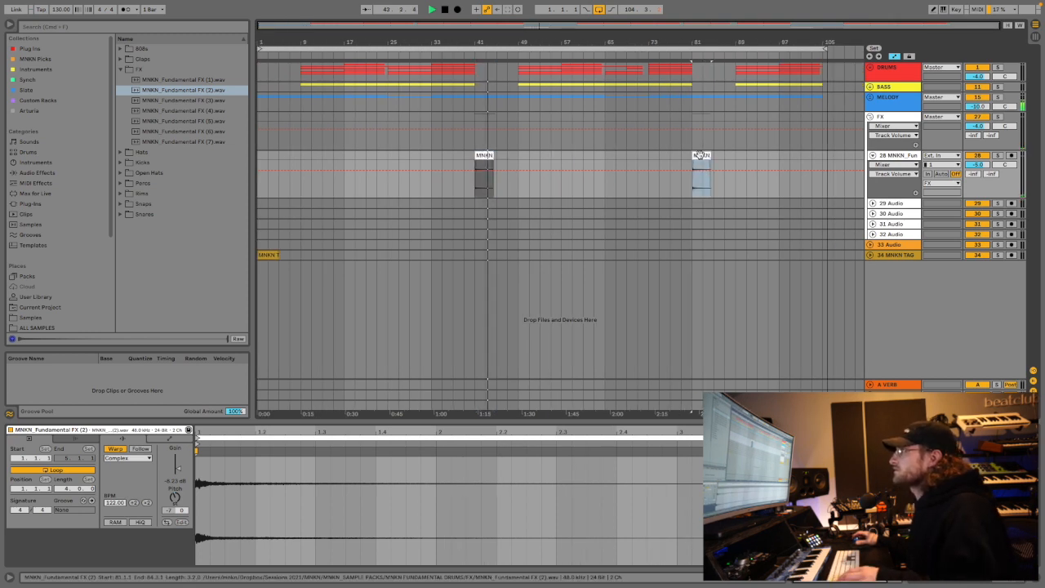